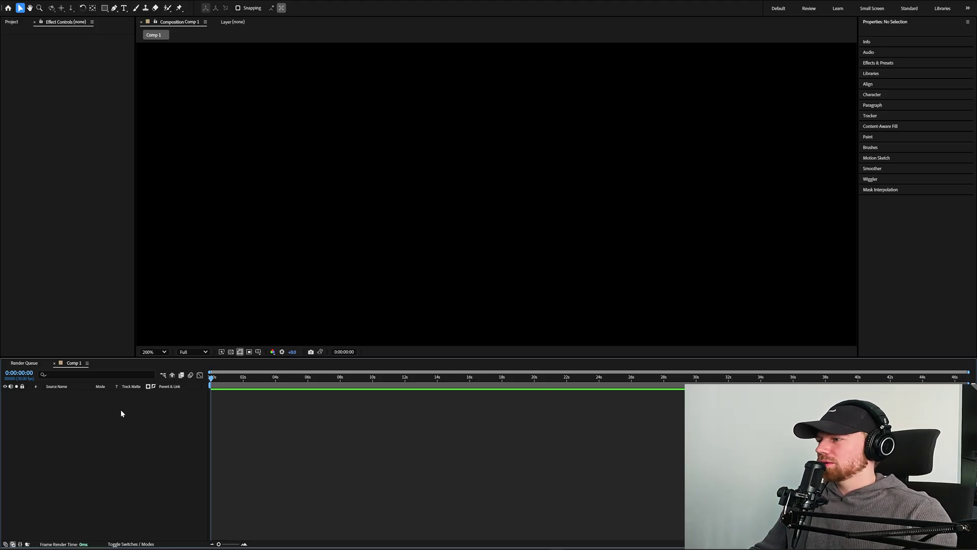
Step: Add a 1920×1080 Dark Gray Solid 2 layer to Comp 1 and center the frame in the viewer
right_click(141, 412)
mouse_move(170, 421)
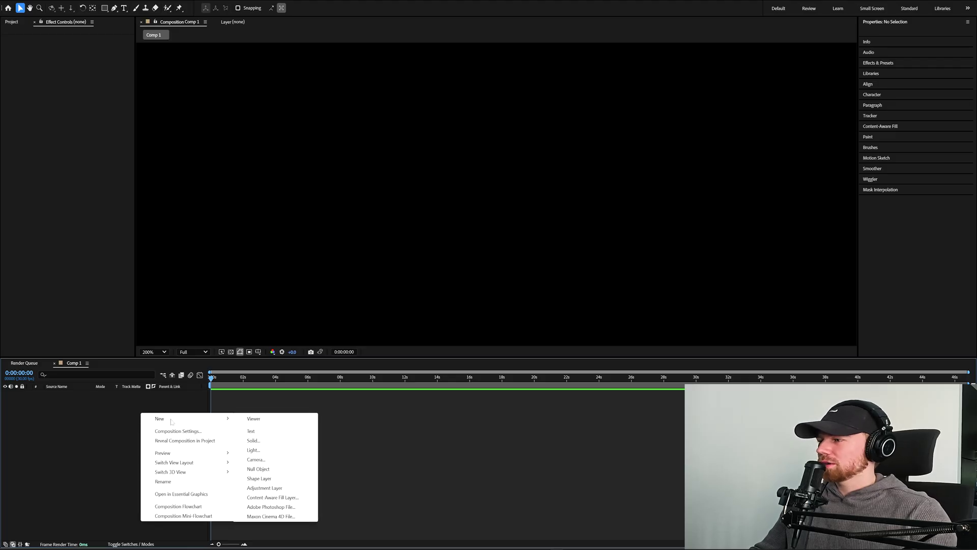
left_click(249, 442)
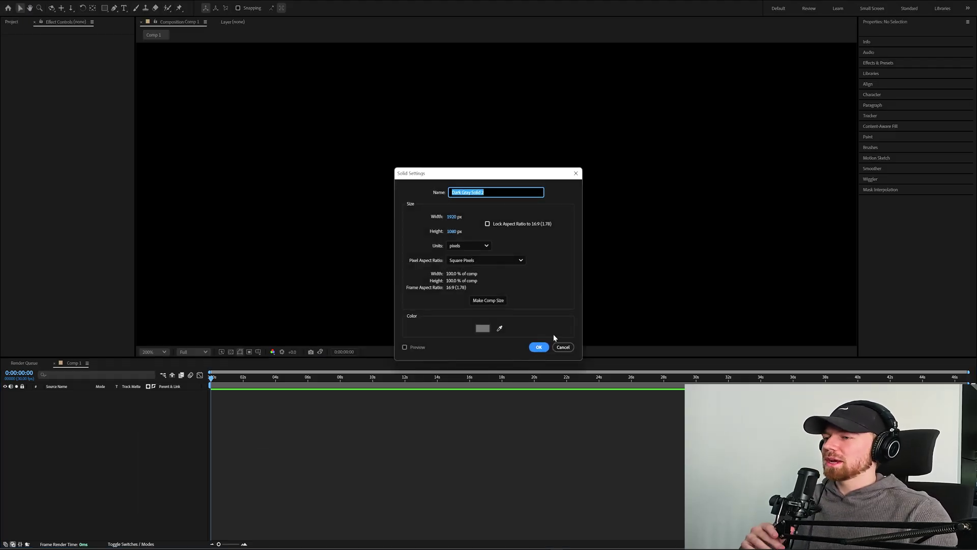
left_click(539, 347)
scroll(522, 228, "down", 2)
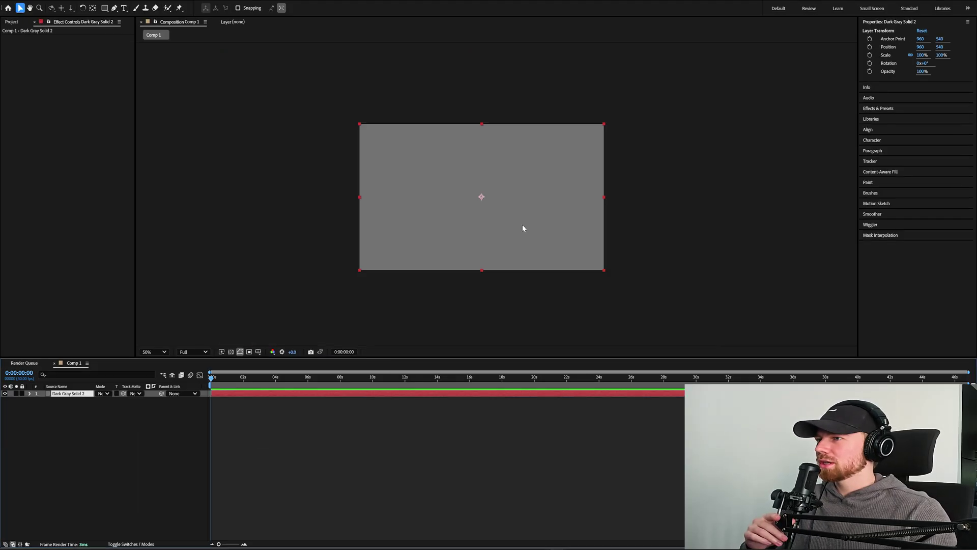
left_click_drag(454, 240, 356, 215)
Step: Drag gs_Ezio.ply from the splat folder into Comp 1 and maximize the After Effects window
scroll(504, 216, "up", 2)
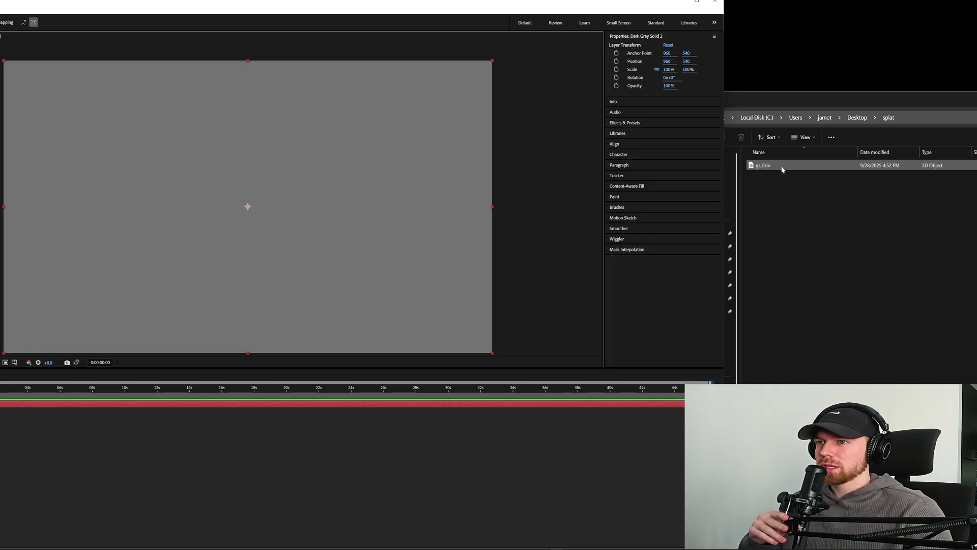
left_click_drag(767, 168, 159, 429)
double_click(378, 7)
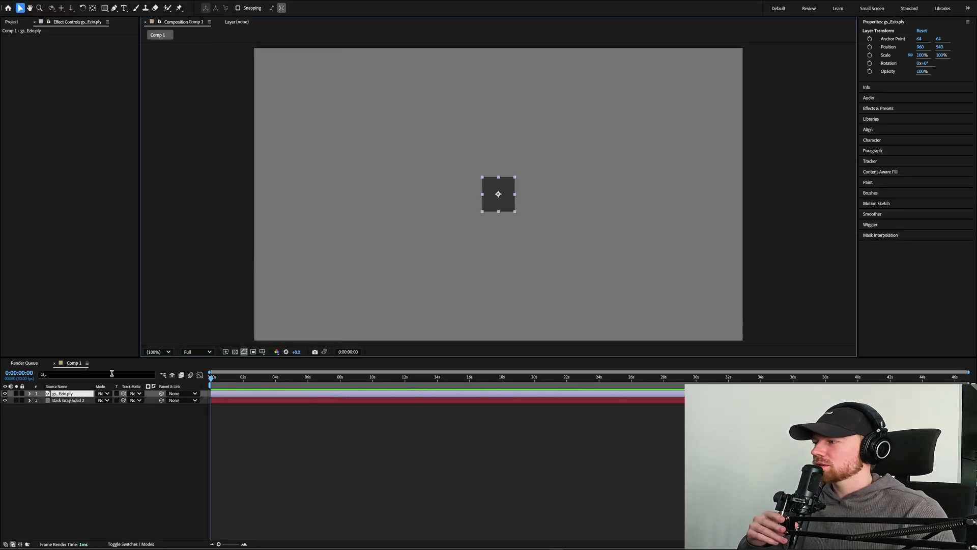
Step: Select the gray solid layer, briefly hiding and re-showing the gs_Ezio.ply layer
left_click(224, 399)
left_click(290, 394)
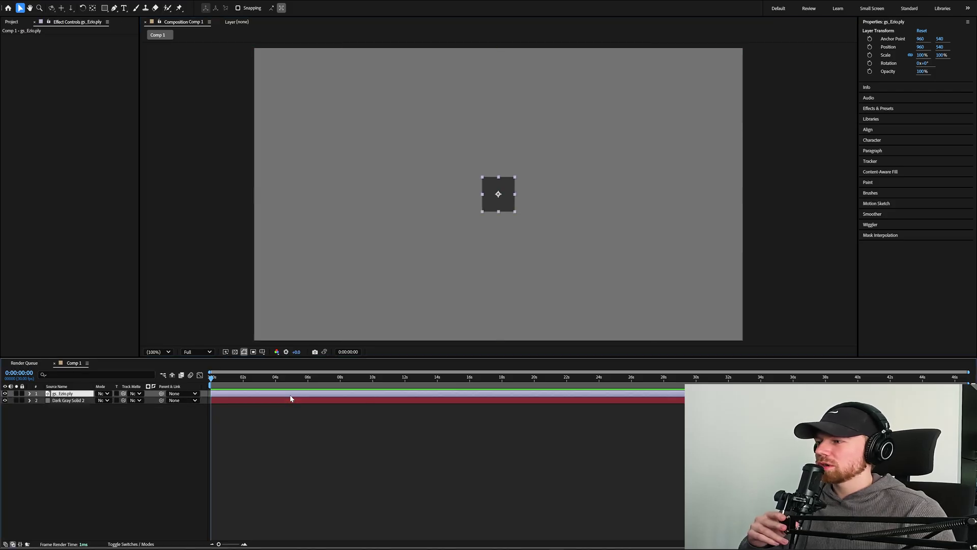
left_click(4, 394)
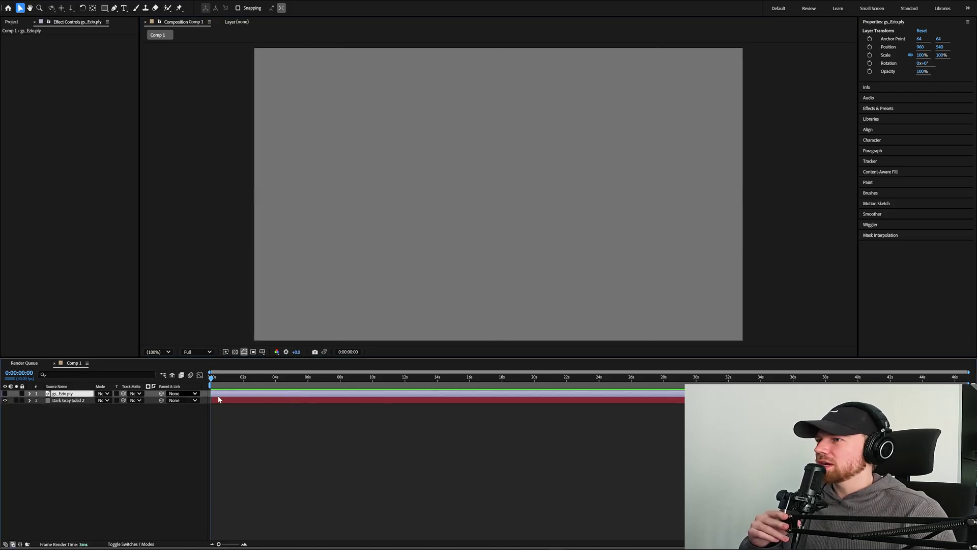
left_click(261, 401)
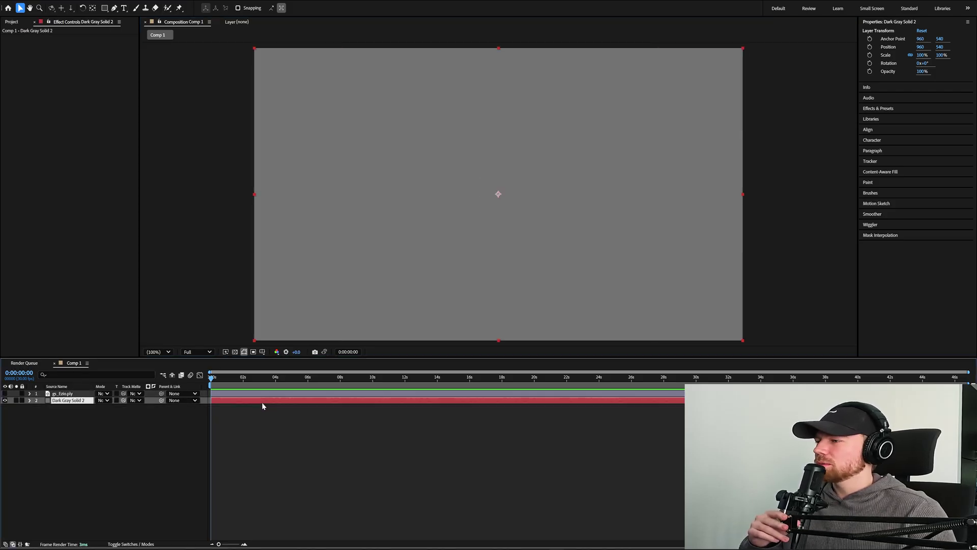
left_click(5, 394)
Step: Apply Gaussian Splatting to the solid via a 'gauss' search and set Model 1 to gs_Ezio.ply
key("ctrl+space")
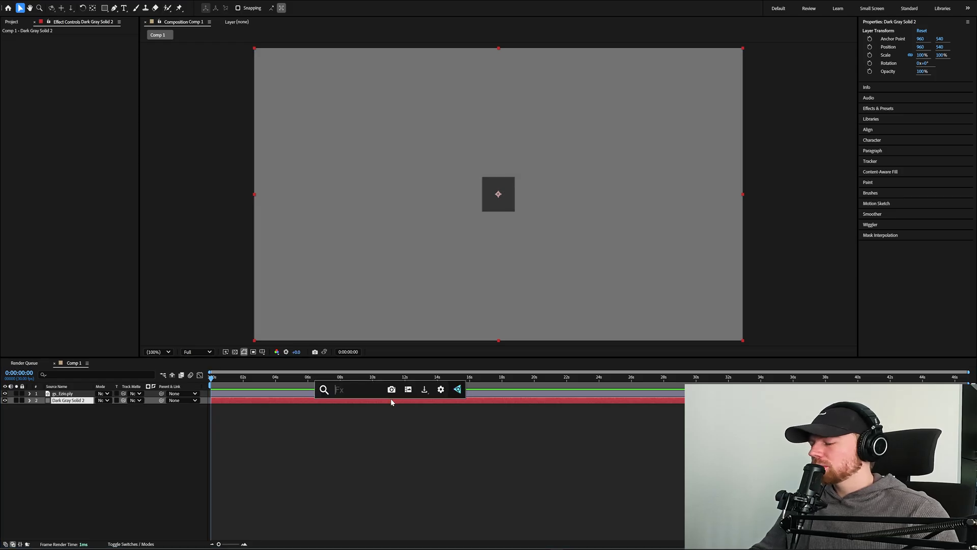
type("gauss")
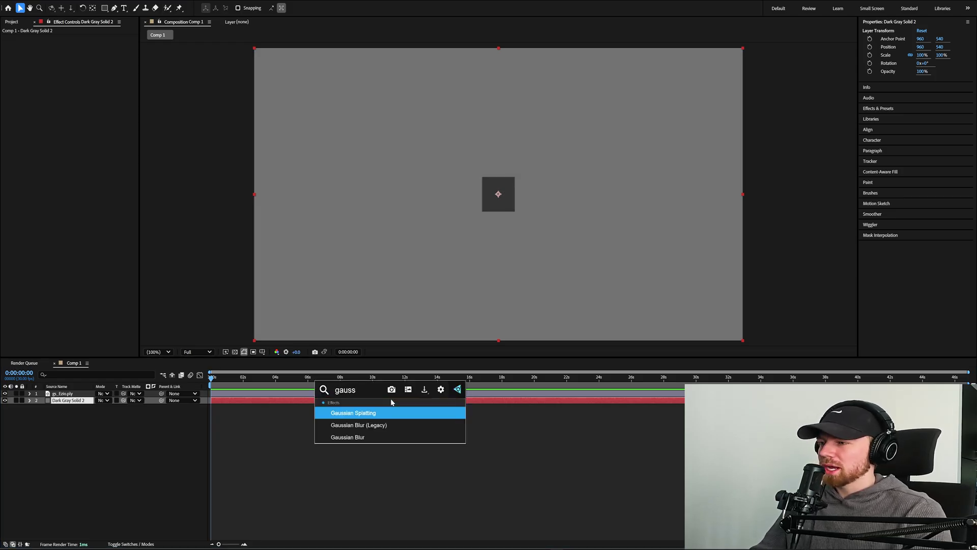
key("Return")
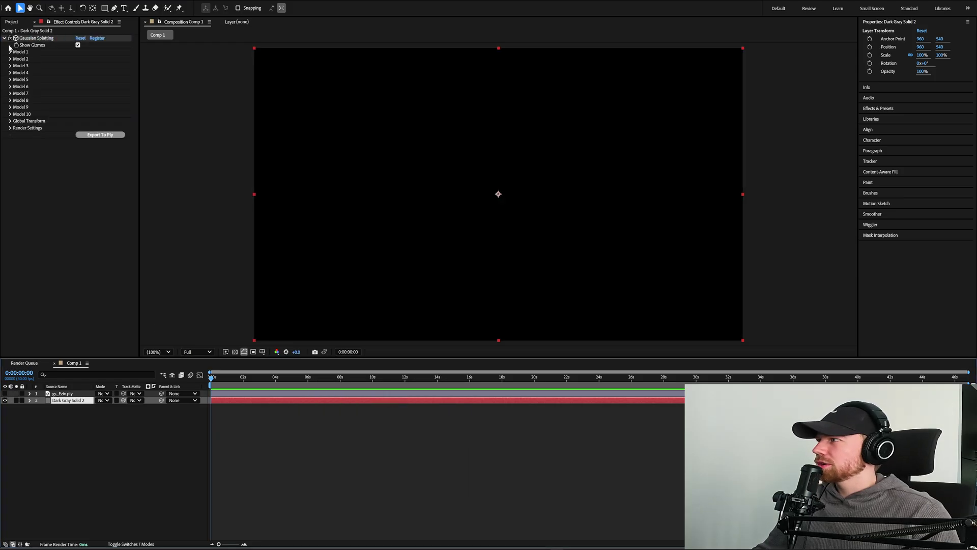
left_click(10, 51)
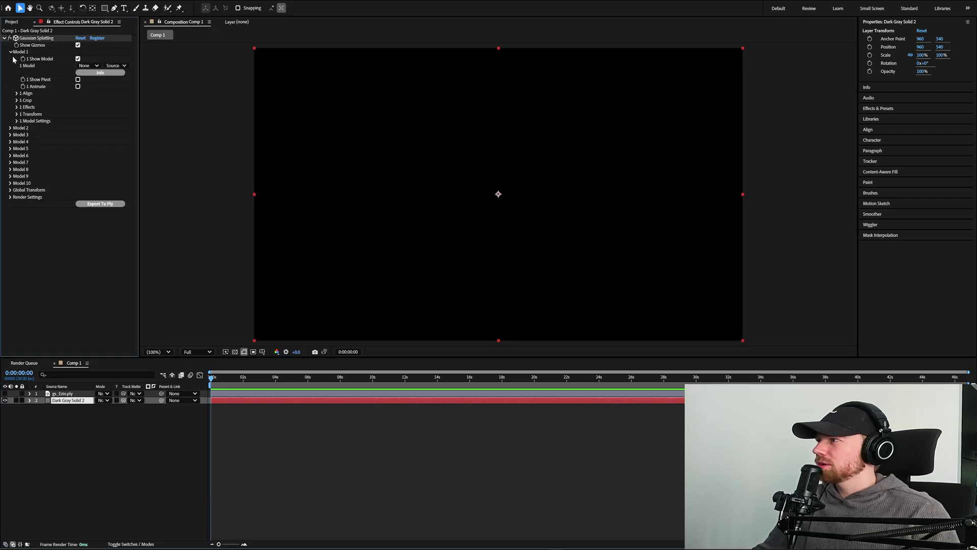
left_click(86, 66)
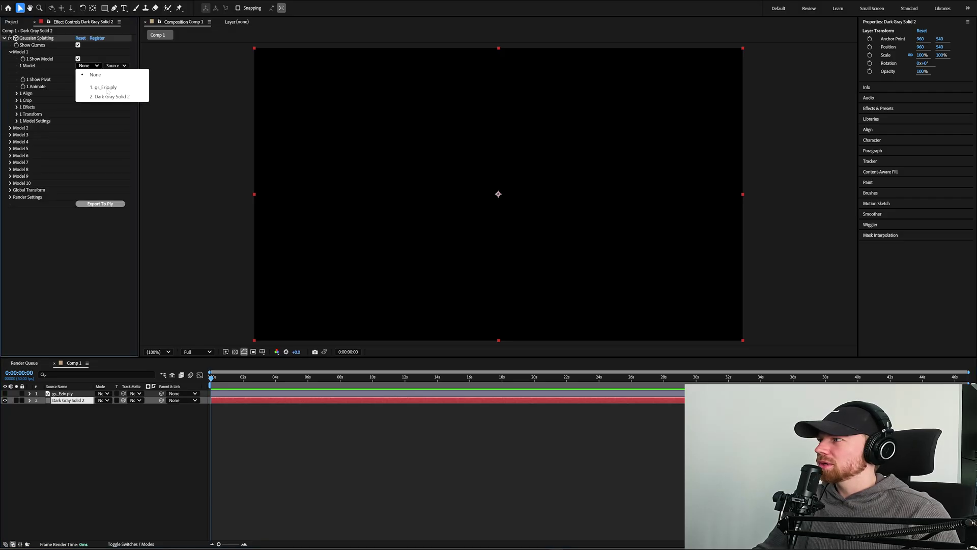
left_click(106, 88)
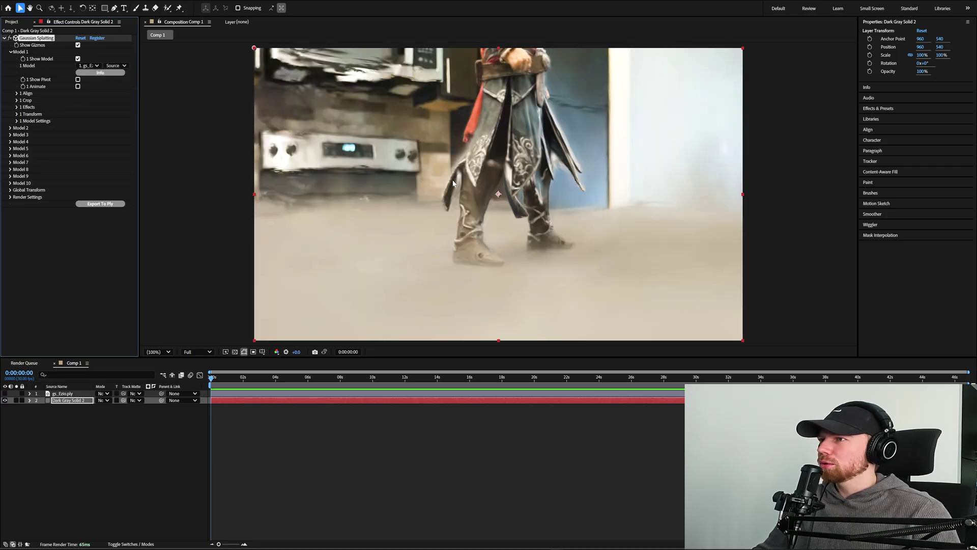
Step: Rotate Model 1's transform to Y 93° and Z 47° so the figure stands upright
key("comma")
key("comma")
key("period")
key("period")
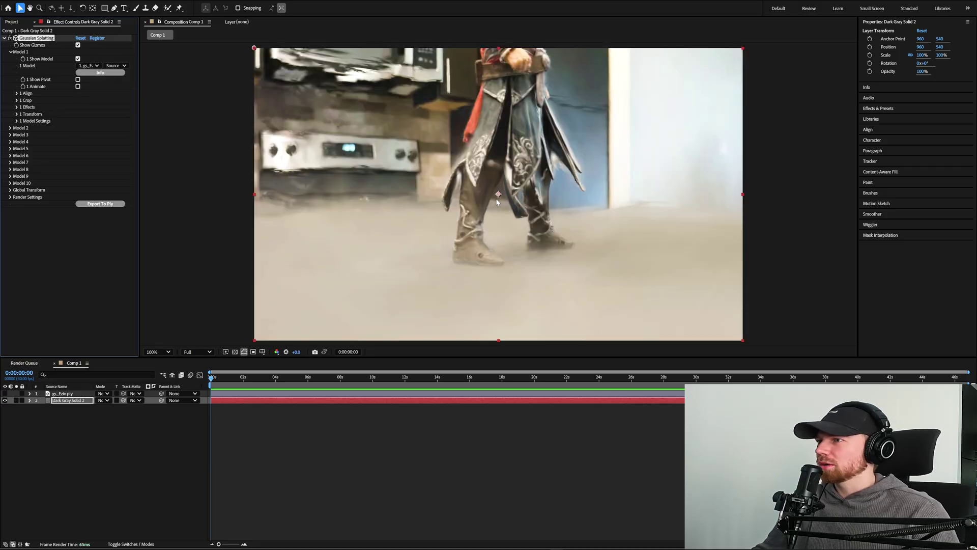
left_click(16, 115)
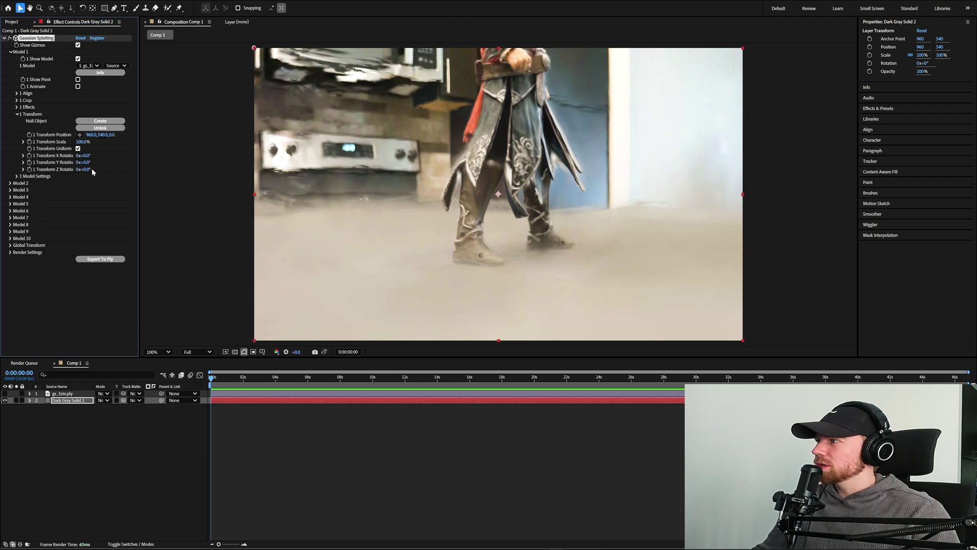
left_click_drag(86, 156, 124, 163)
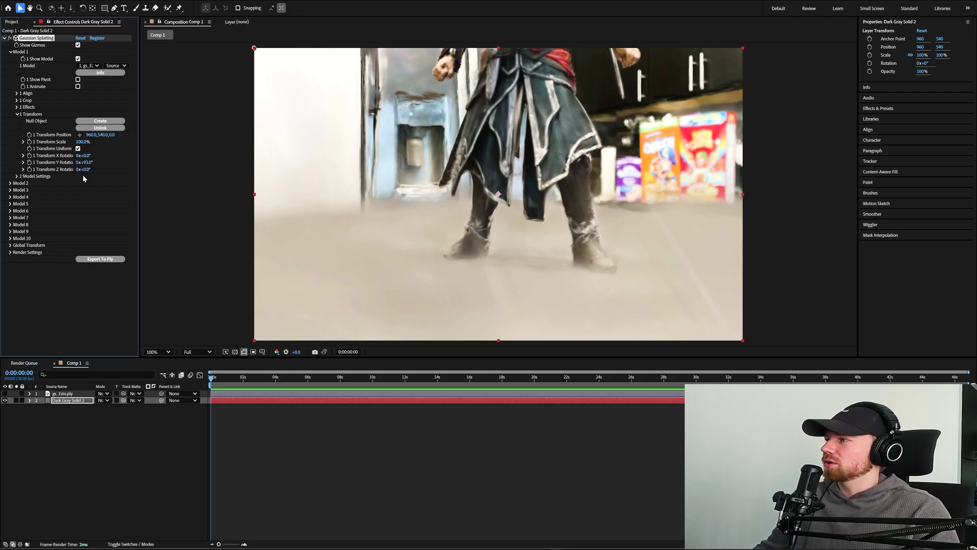
left_click_drag(86, 173, 102, 166)
left_click(316, 410)
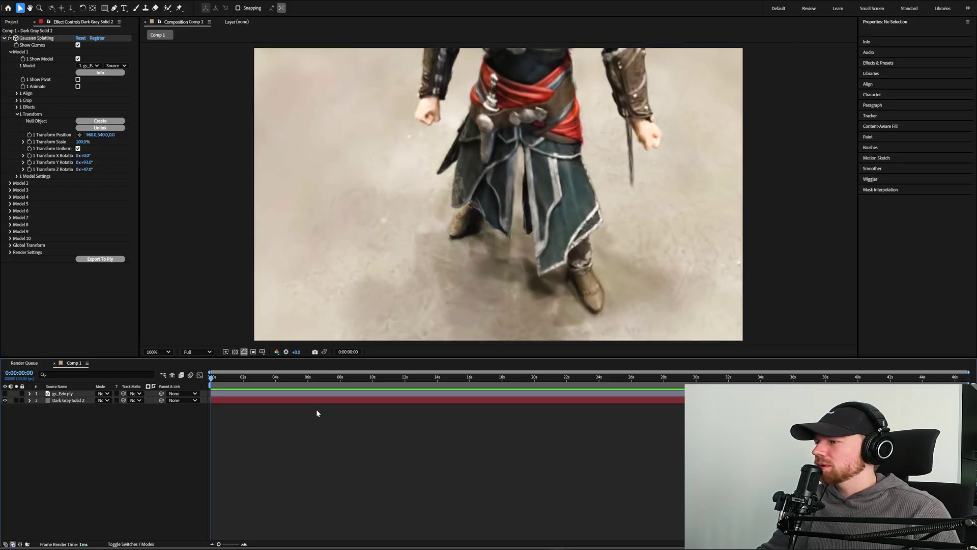
Step: Add a Two-Node Camera 1 layer to Comp 1 and scrub through the first seconds
right_click(135, 427)
mouse_move(152, 433)
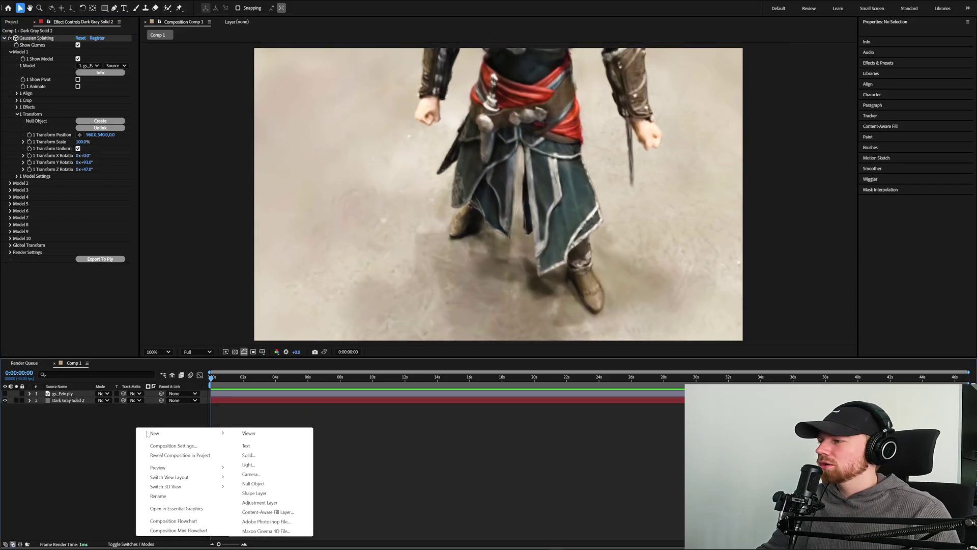
left_click(254, 475)
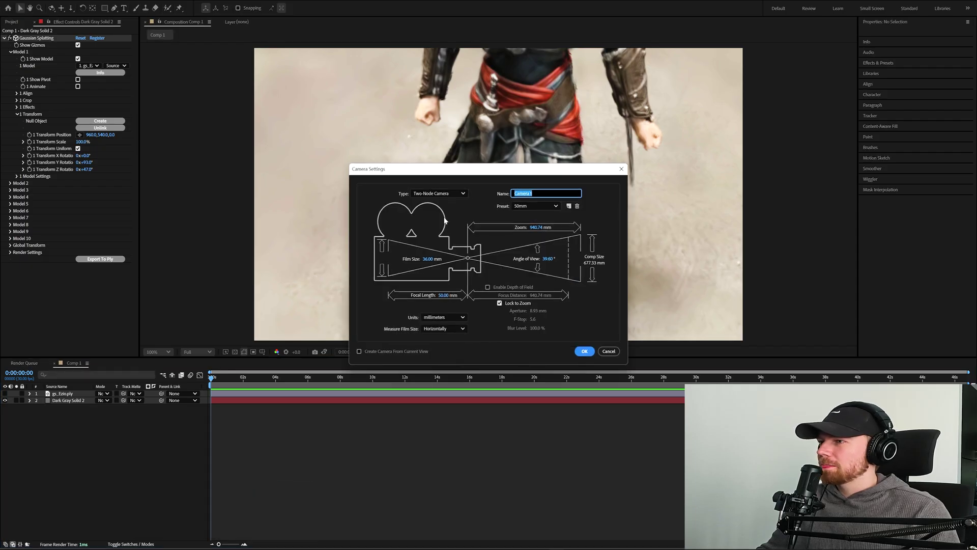
left_click(435, 196)
left_click(464, 213)
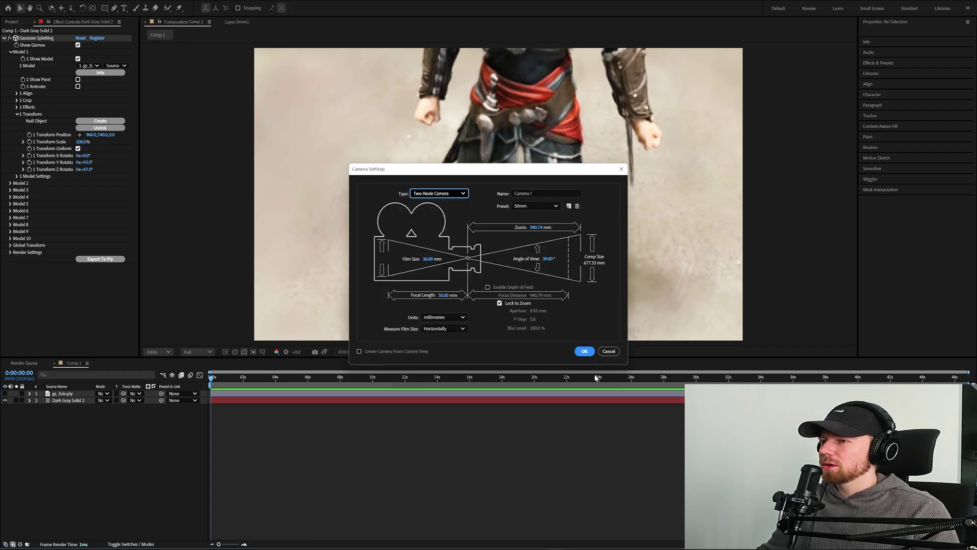
left_click(585, 350)
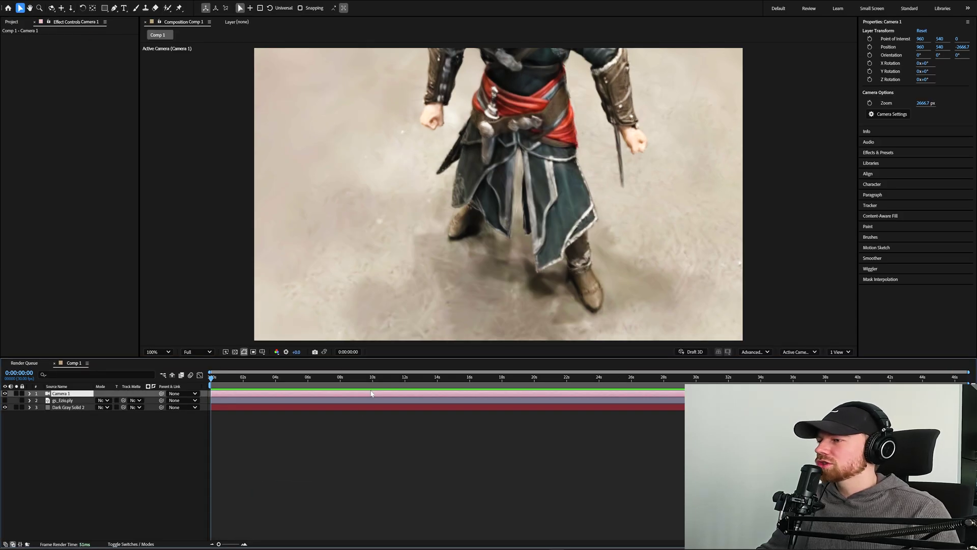
left_click_drag(230, 379, 316, 386)
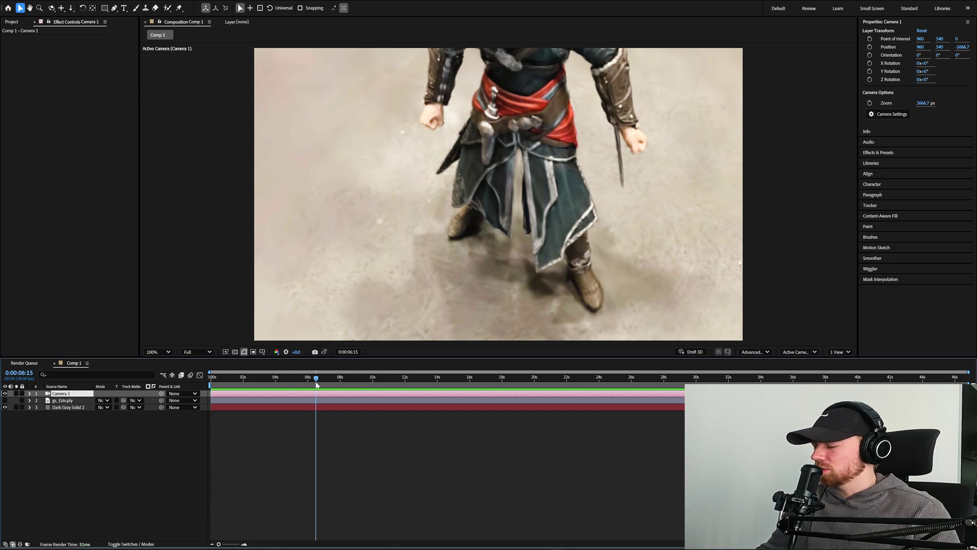
Step: Reconfirm Camera 1's settings and Dark Gray Solid 2's settings unchanged, then select Camera 1
key("ctrl+shift+y")
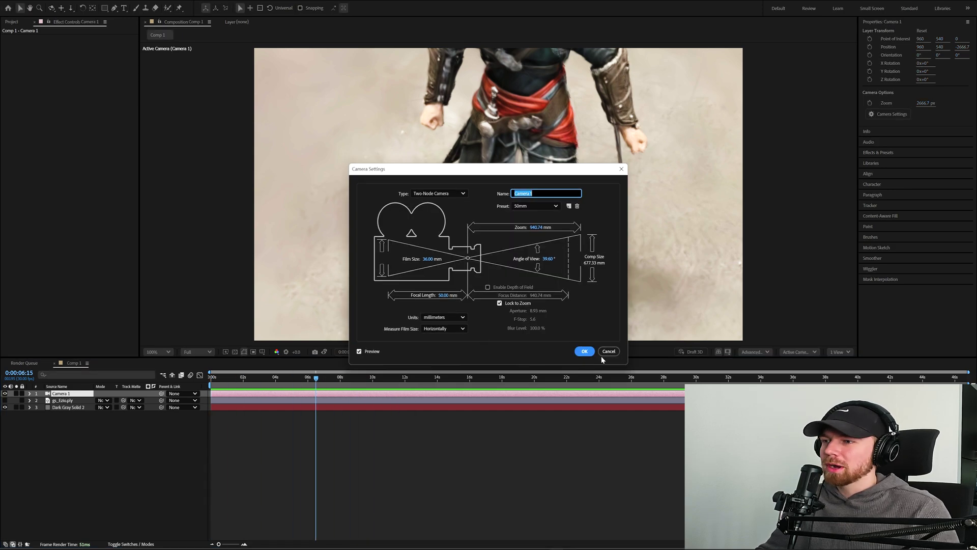
left_click(585, 351)
left_click(432, 407)
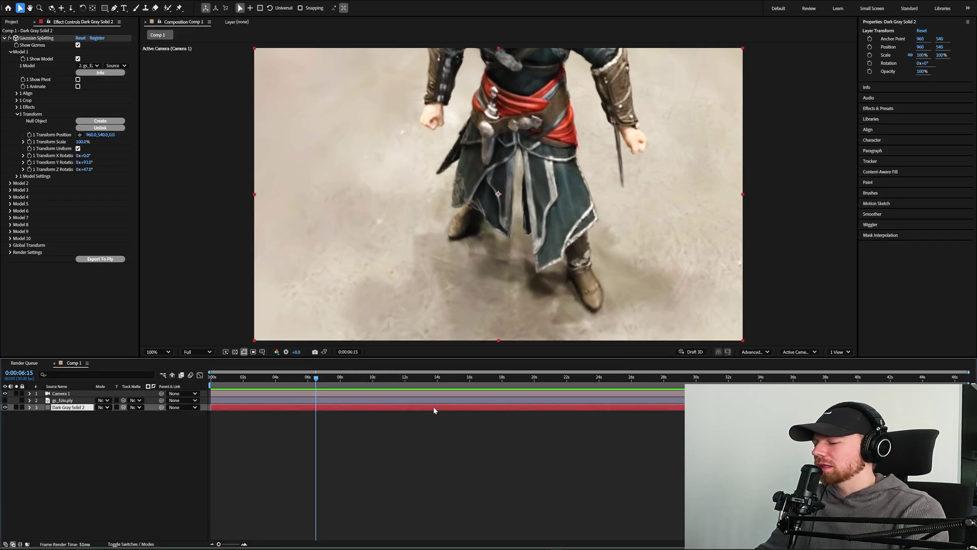
key("ctrl+shift+y")
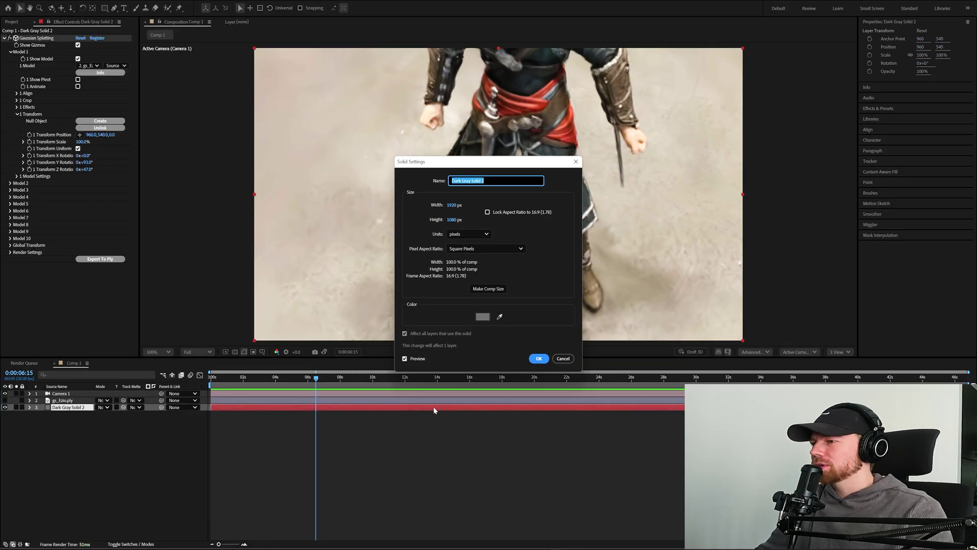
left_click(537, 358)
left_click(420, 465)
left_click(397, 395)
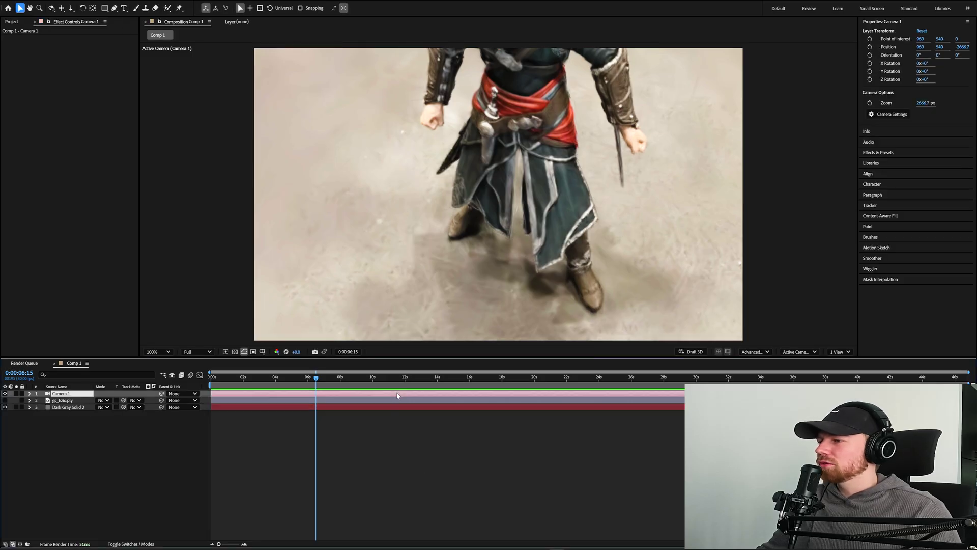
Step: Orbit Camera 1 around the figure and dolly it far back, then closer again
left_click(51, 8)
left_click_drag(503, 163, 440, 91)
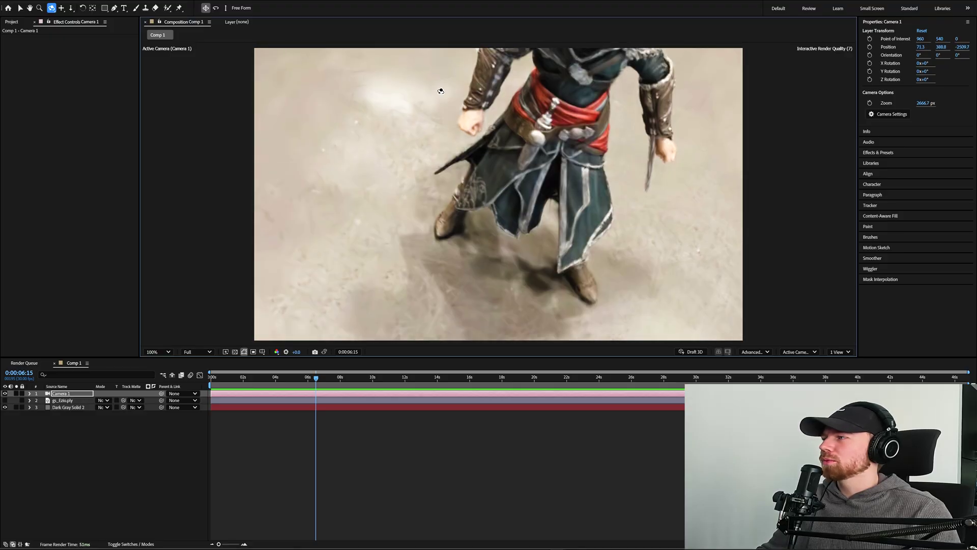
left_click(71, 8)
left_click_drag(499, 194, 503, 166)
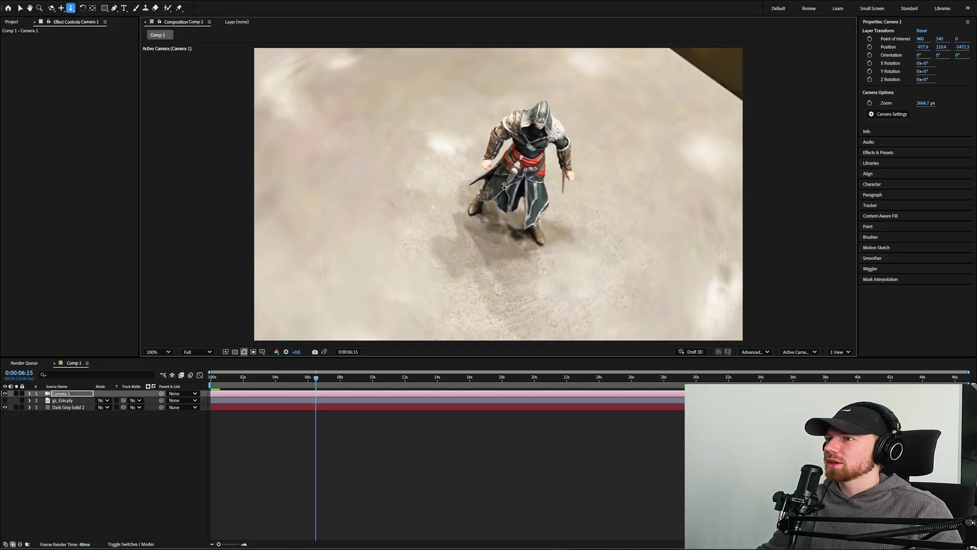
left_click_drag(479, 124, 470, 328)
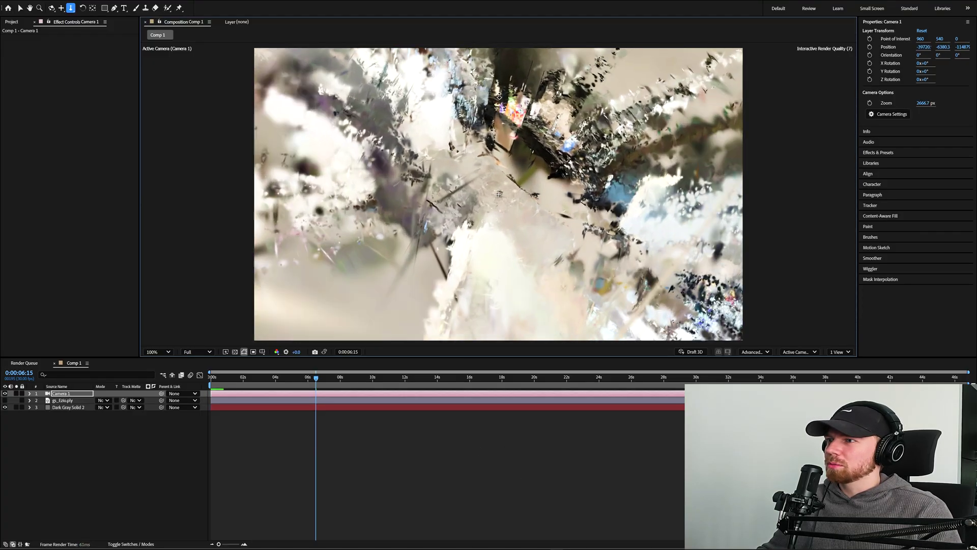
left_click_drag(502, 75, 516, 116)
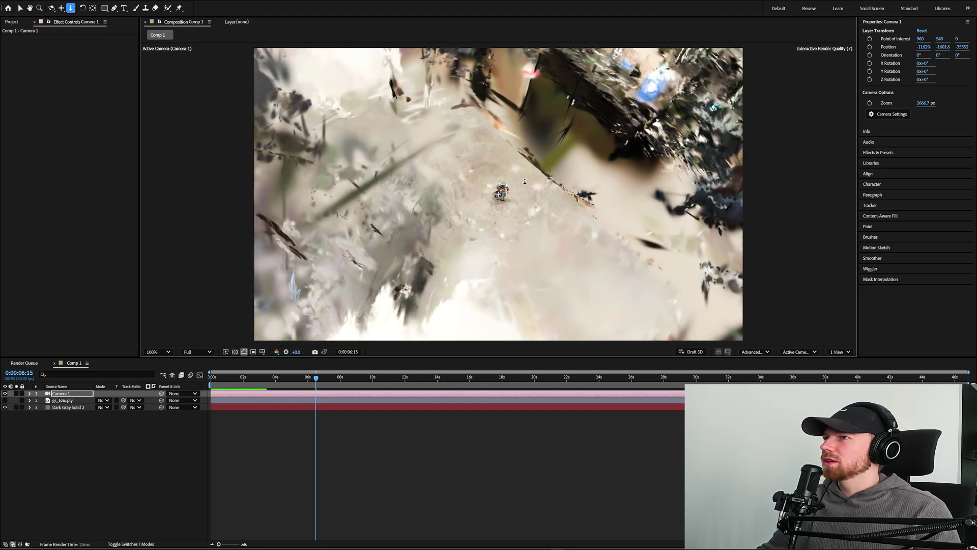
Step: Orbit the camera down from overhead to ground level and push it in until the kitchen is clear
key("c")
left_click_drag(584, 191, 467, 230)
left_click_drag(415, 301, 541, 210)
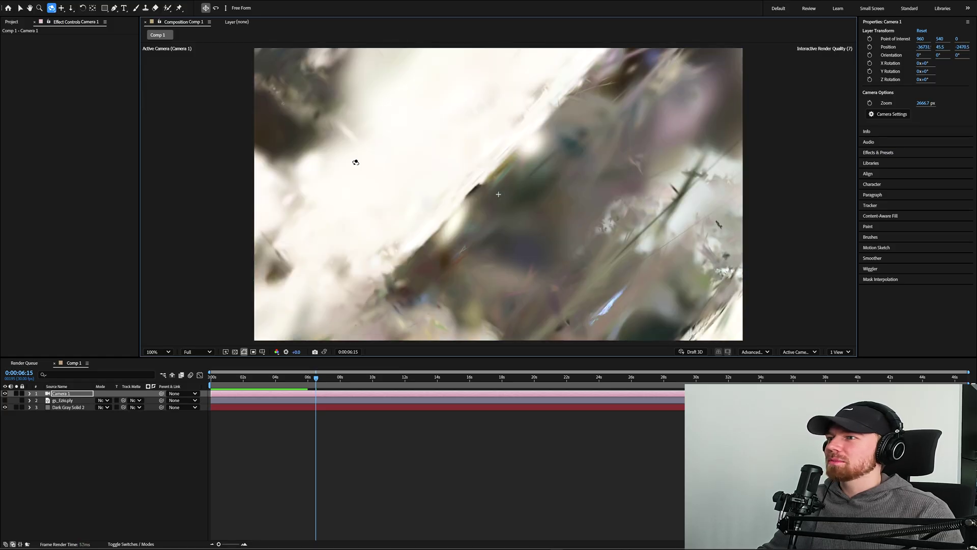
left_click_drag(555, 253, 600, 158)
left_click(71, 7)
left_click_drag(524, 115, 526, 180)
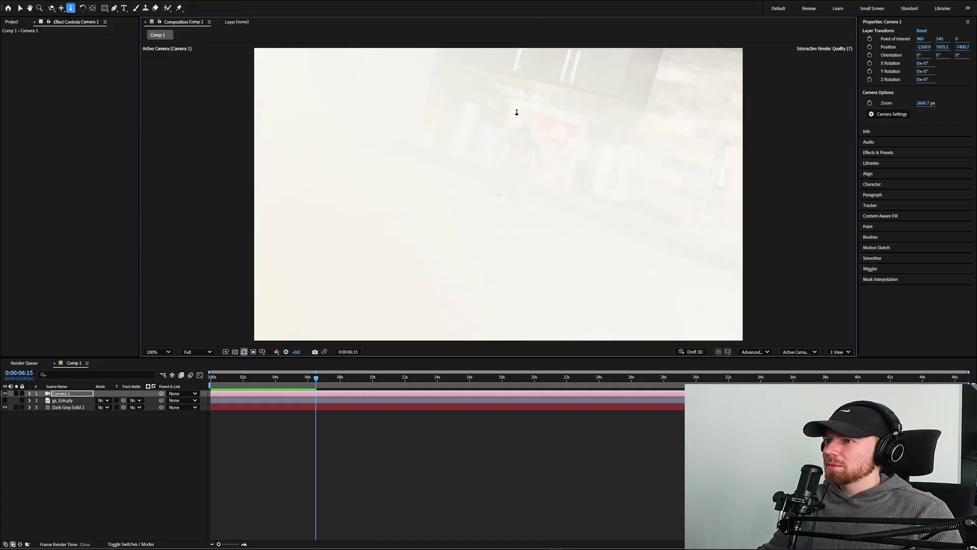
left_click_drag(517, 110, 516, 96)
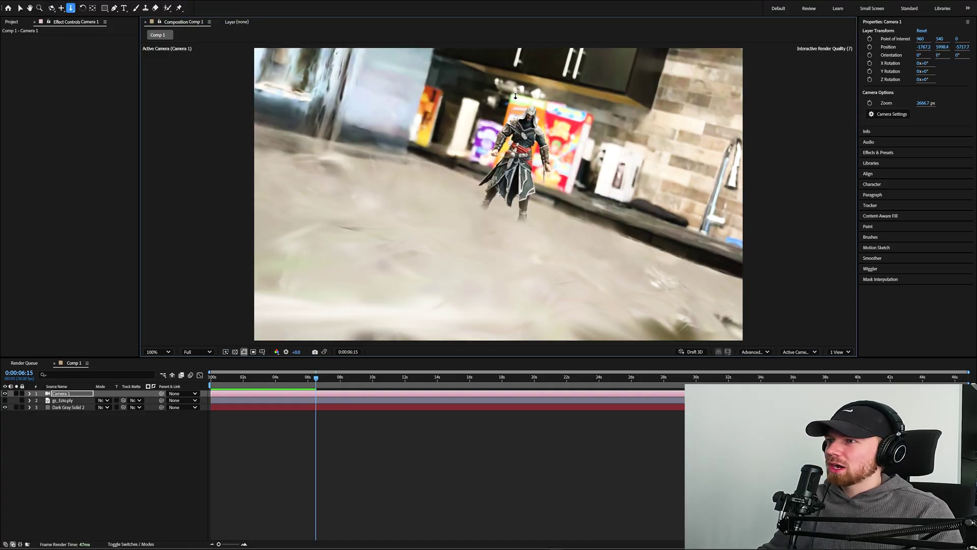
Step: Orbit to face the figure on the counter with cereal boxes behind, and move time to 0:00:04:24
left_click(52, 7)
left_click_drag(514, 285, 522, 220)
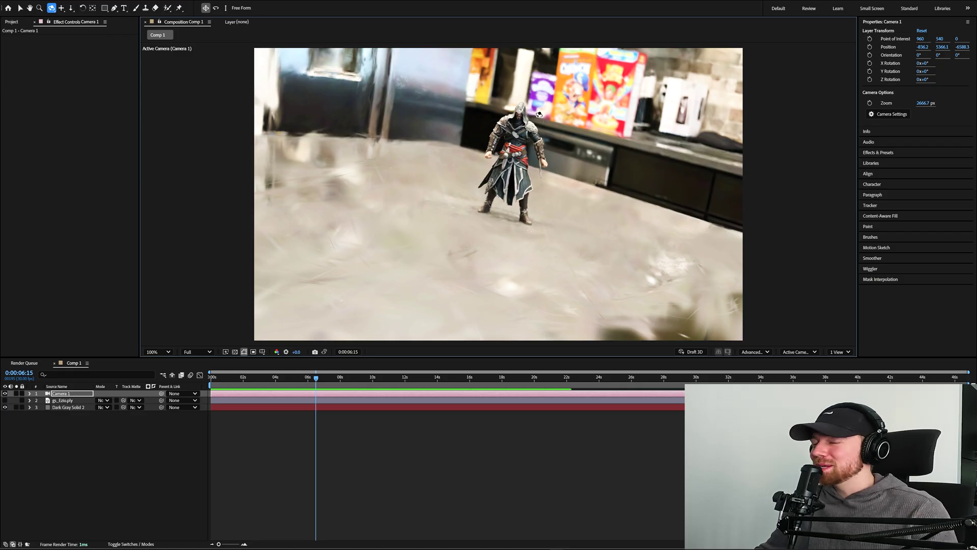
left_click_drag(580, 147, 648, 161)
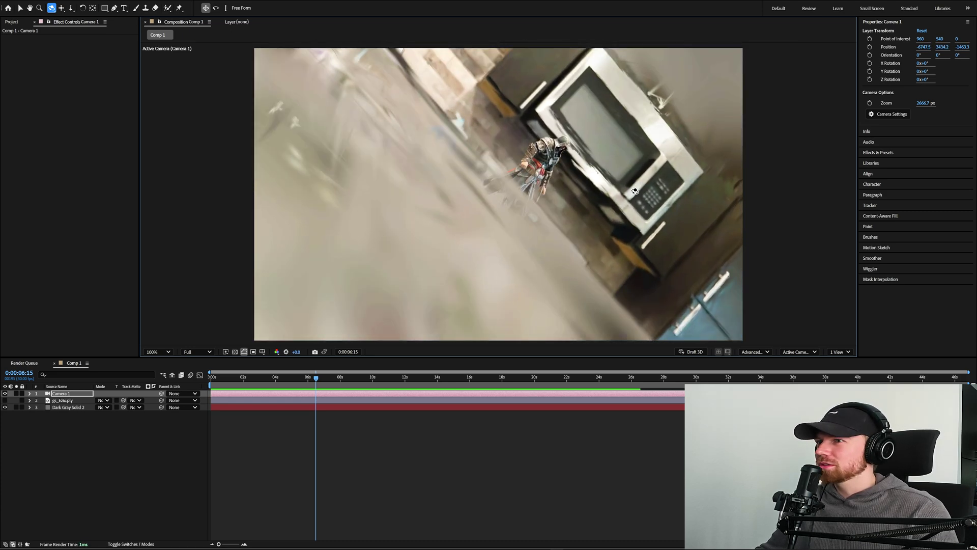
left_click_drag(247, 379, 287, 383)
Step: Select Dark Gray Solid 2, collapse the splat effect's Transform group, and expand its Effects group
left_click(323, 433)
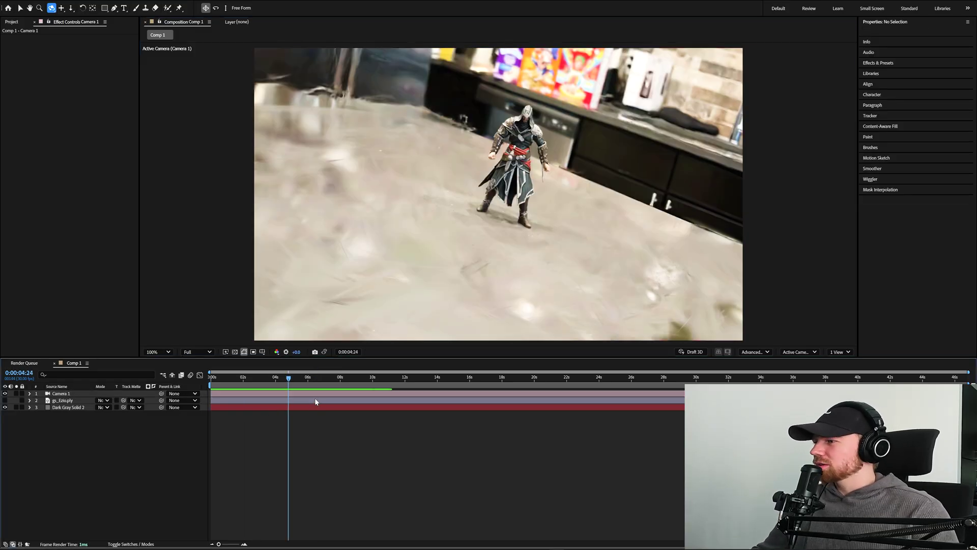
left_click(274, 456)
left_click(275, 463)
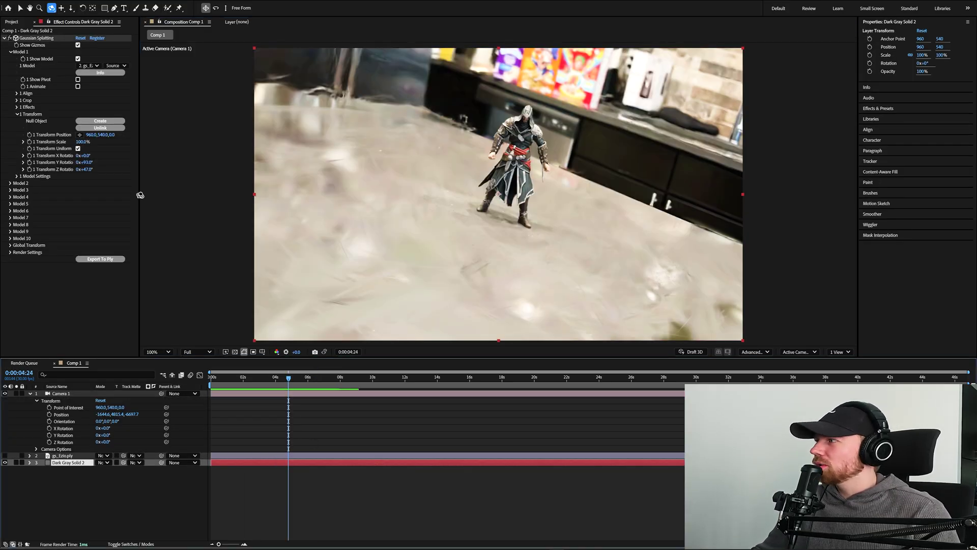
left_click(19, 114)
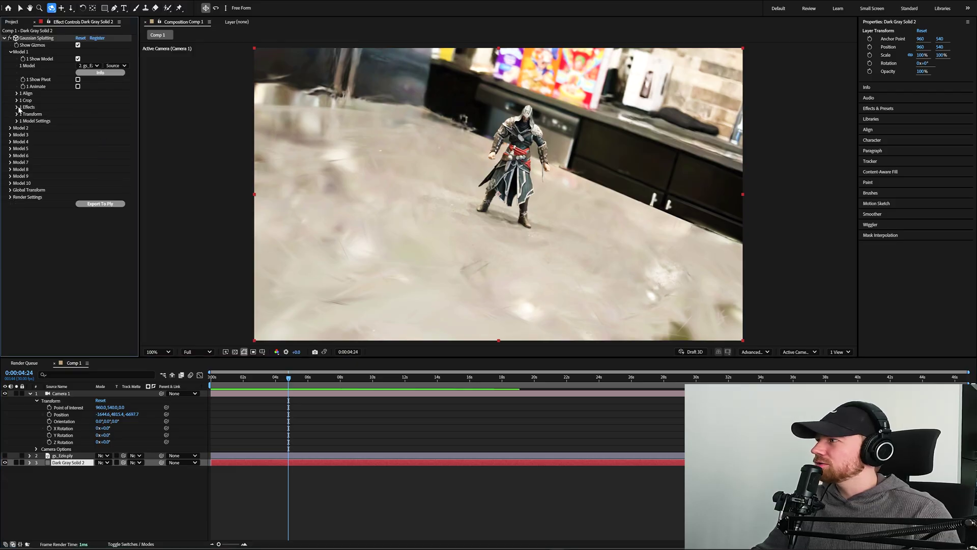
left_click(17, 107)
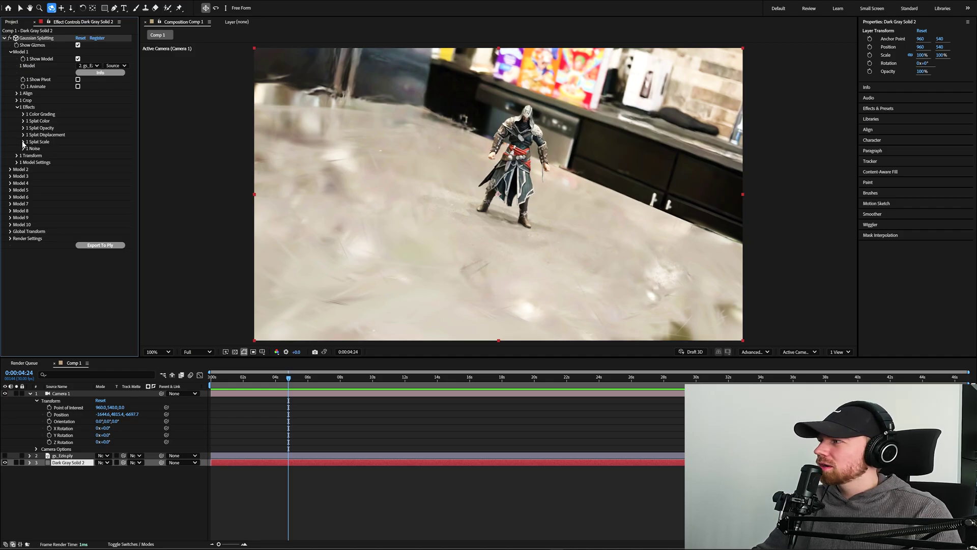
Step: Try Color Grading brightness -2.0% and undo it, then expand the Splat Displacement settings
left_click(24, 114)
left_click_drag(79, 124, 106, 121)
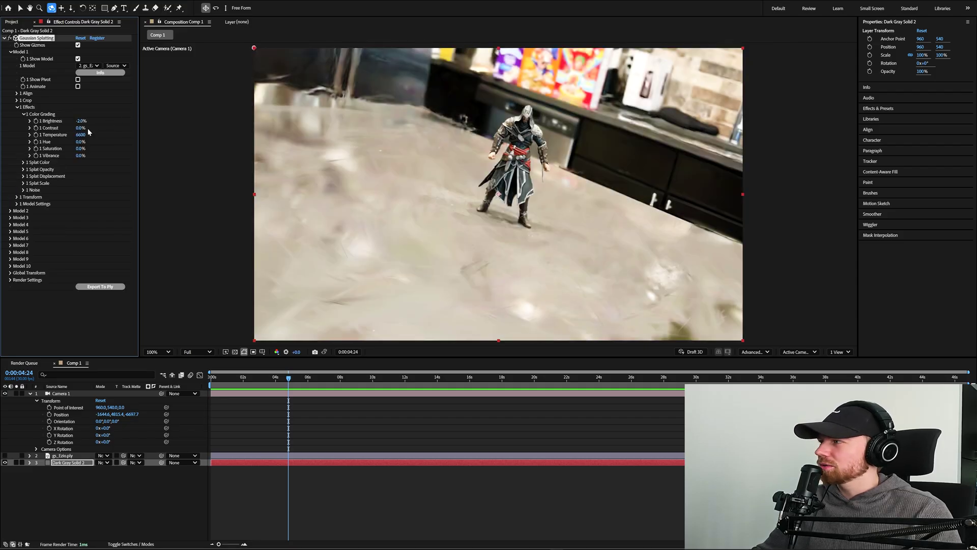
key("ctrl+z")
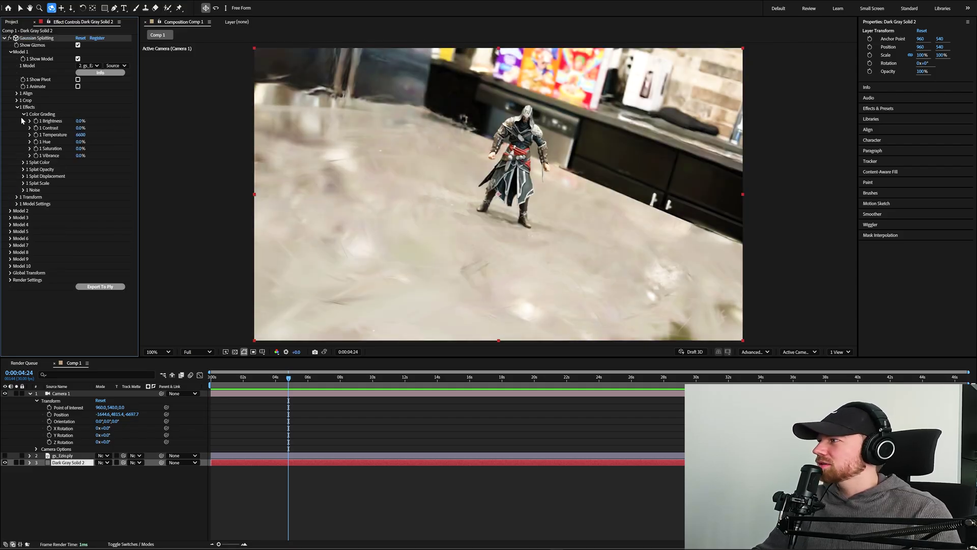
left_click(23, 114)
left_click(24, 121)
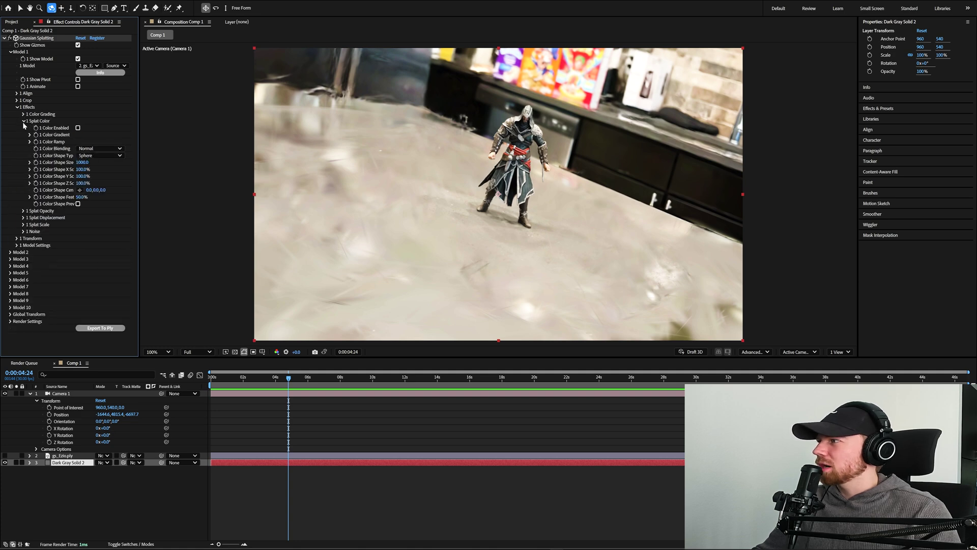
left_click(23, 121)
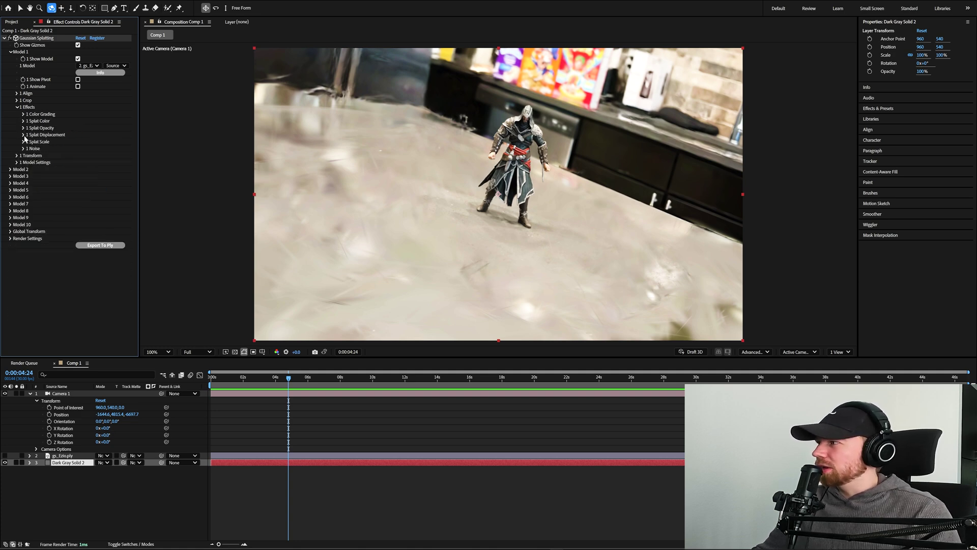
left_click(23, 134)
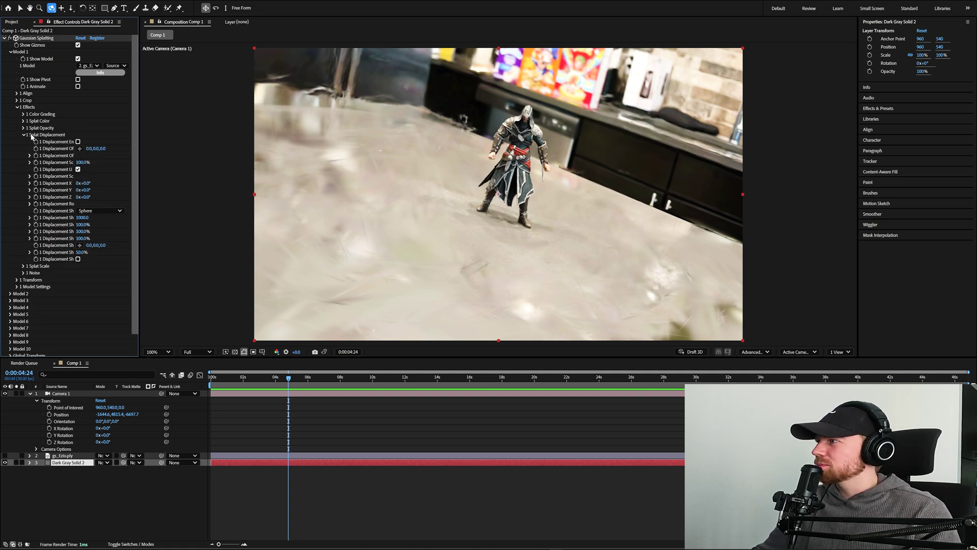
Step: Enable Splat Displacement and orbit the camera to a tilted angle to inspect the figure
left_click(78, 142)
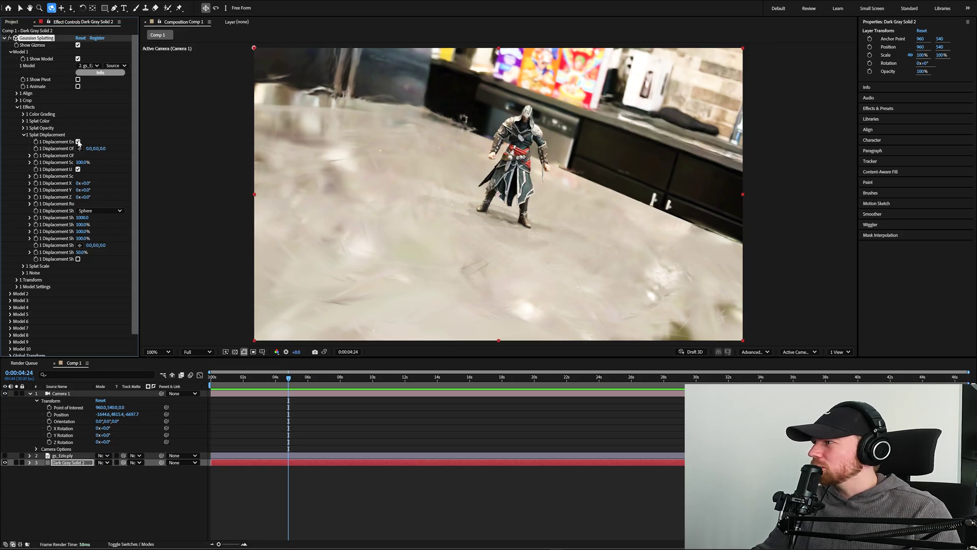
mouse_move(453, 237)
left_mouse_down()
mouse_move(539, 290)
mouse_move(530, 269)
mouse_move(448, 212)
mouse_move(507, 201)
mouse_move(517, 186)
mouse_move(431, 255)
mouse_move(415, 245)
mouse_move(377, 275)
mouse_move(458, 250)
mouse_move(437, 240)
left_mouse_up()
left_click(51, 176)
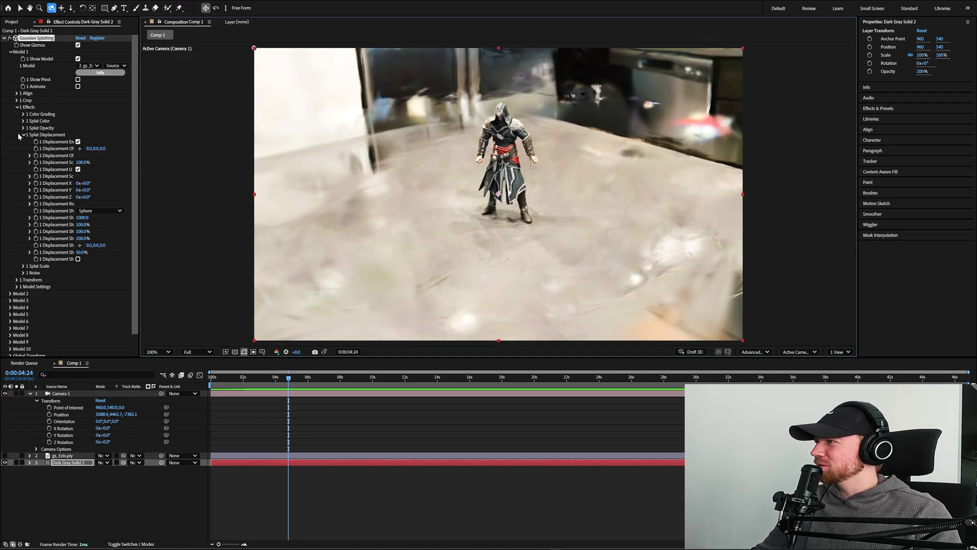
left_click_drag(382, 211, 476, 256)
left_click(51, 192)
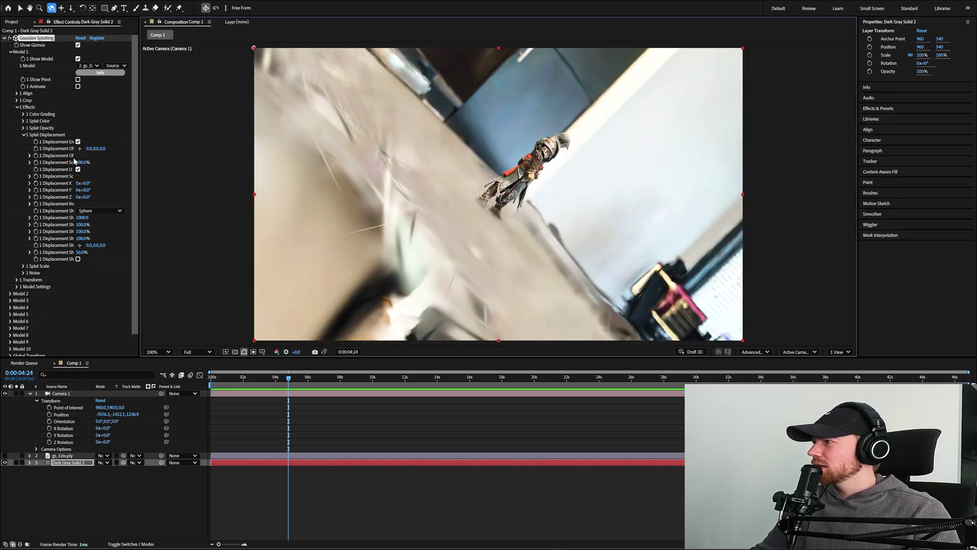
Step: Scrub Displacement Scale back to 100% and set X rotation to 1x+118°, swirling splats around the base
left_click_drag(77, 164, 176, 174)
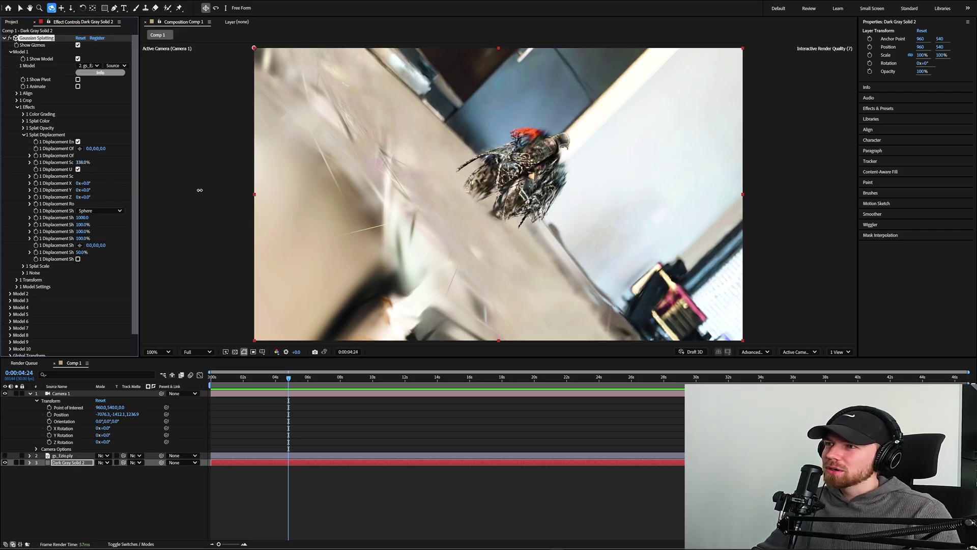
left_click_drag(192, 191, 100, 200)
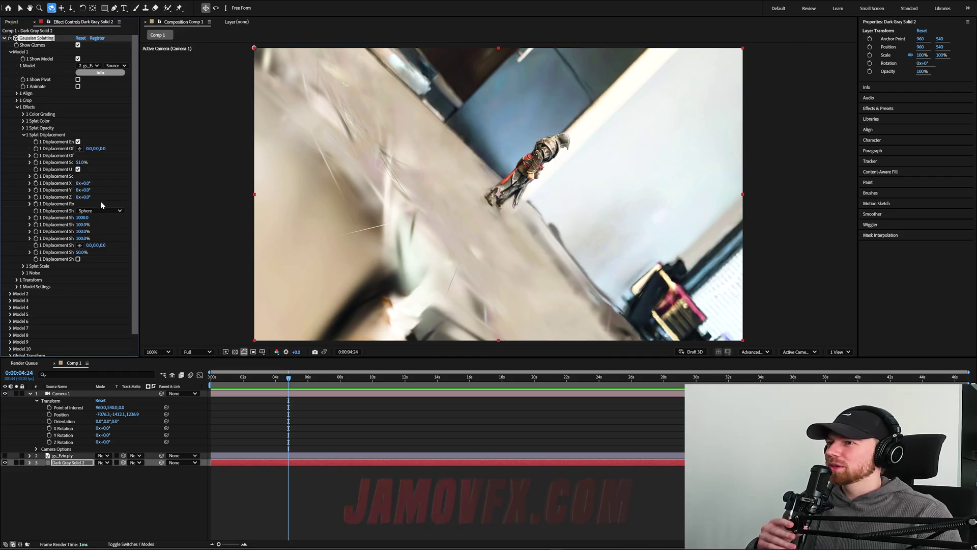
left_click_drag(70, 162, 50, 164)
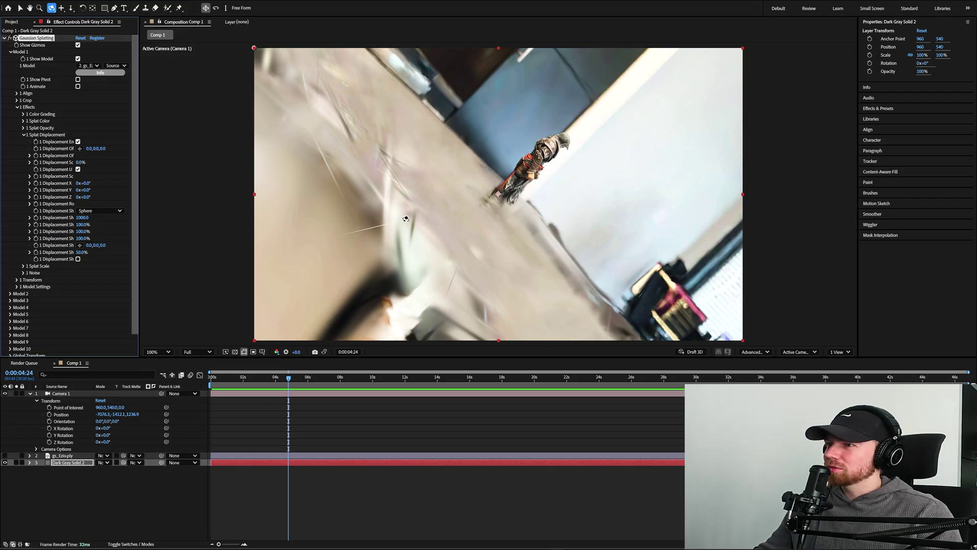
left_click_drag(517, 219, 484, 233)
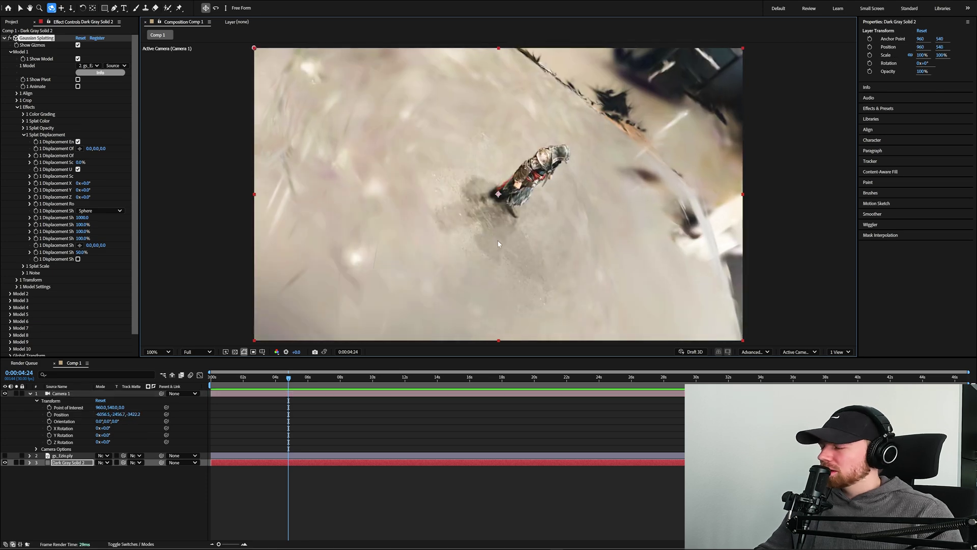
left_click_drag(89, 183, 156, 177)
left_click_drag(488, 196, 351, 124)
Step: Trial a Z displacement rotation while orbiting the camera around the figure and cereal boxes
scroll(491, 216, "up", 1)
scroll(491, 216, "down", 1)
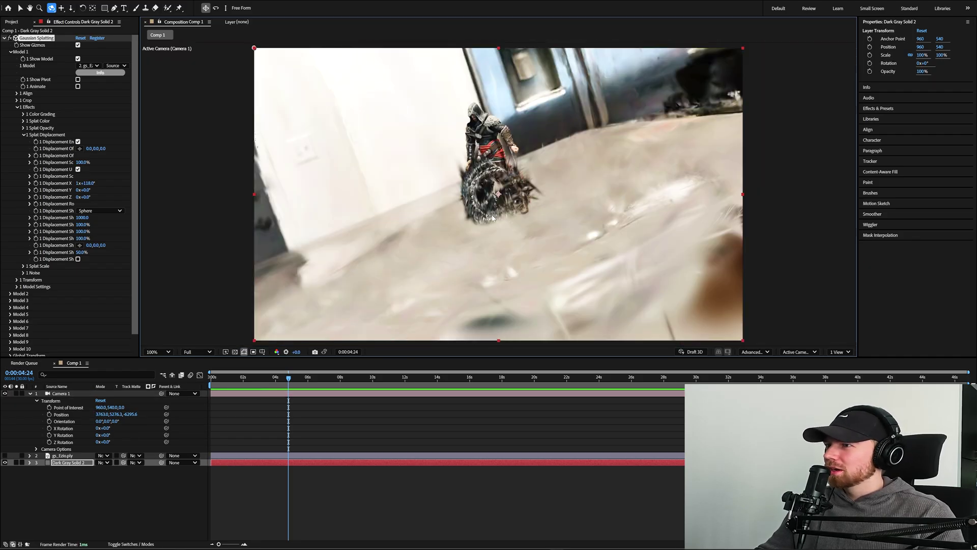
left_click_drag(492, 218, 559, 189)
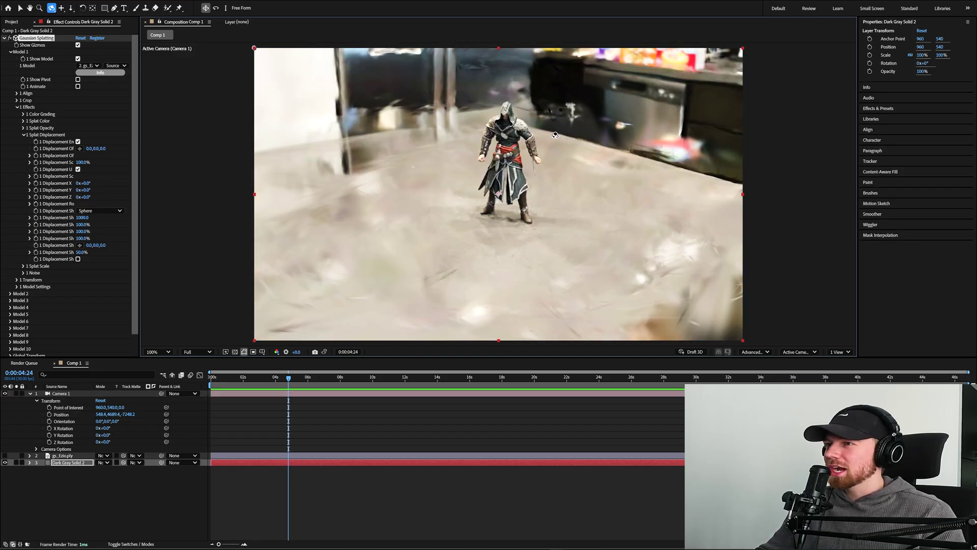
left_click_drag(557, 143, 306, 183)
left_click_drag(88, 197, 70, 198)
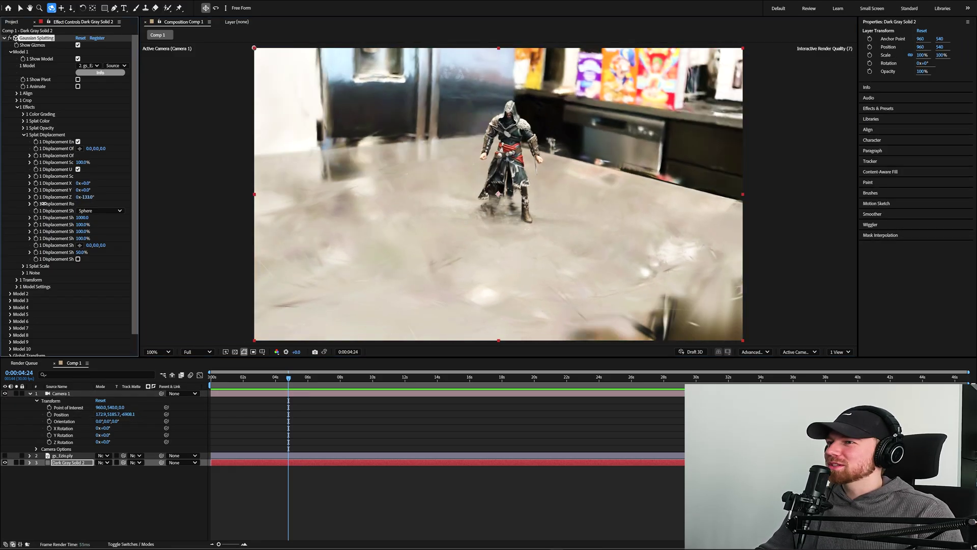
left_click_drag(309, 190, 426, 246)
key("ctrl+z")
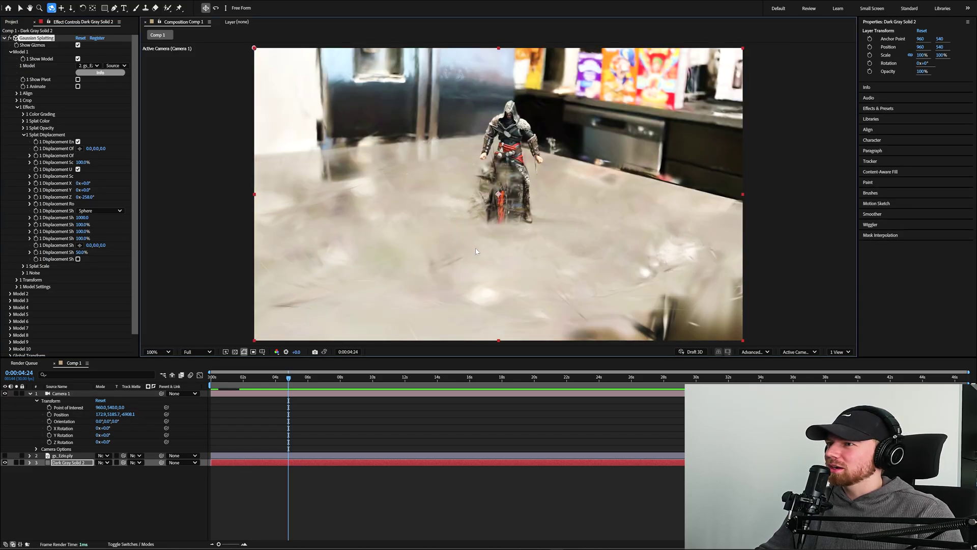
left_click_drag(497, 222, 543, 215)
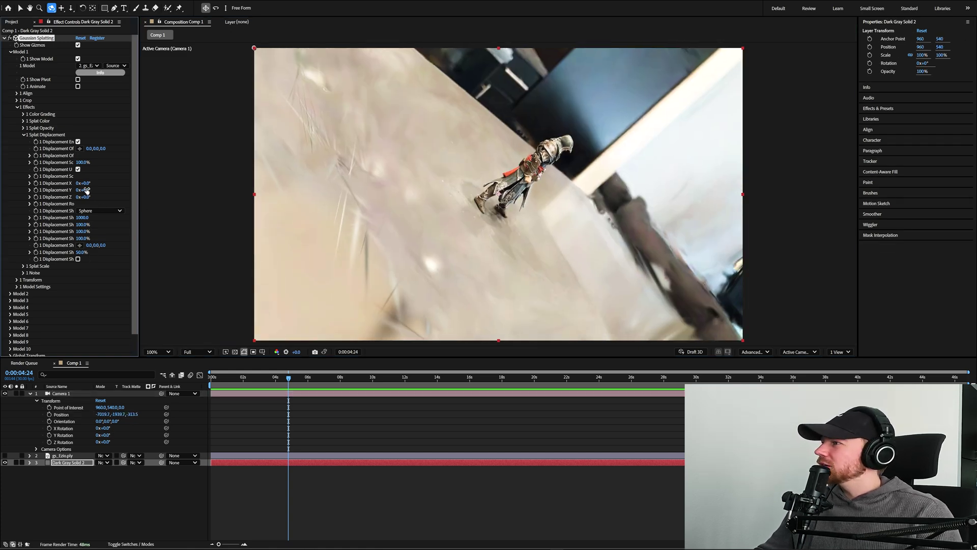
Step: Trial a Y displacement rotation and a Z displacement offset, orbiting to inspect the streaming splats
left_click_drag(160, 187, 301, 190)
mouse_move(489, 214)
left_mouse_down()
mouse_move(507, 233)
mouse_move(423, 181)
mouse_move(375, 198)
mouse_move(519, 244)
mouse_move(488, 203)
mouse_move(484, 218)
left_mouse_up()
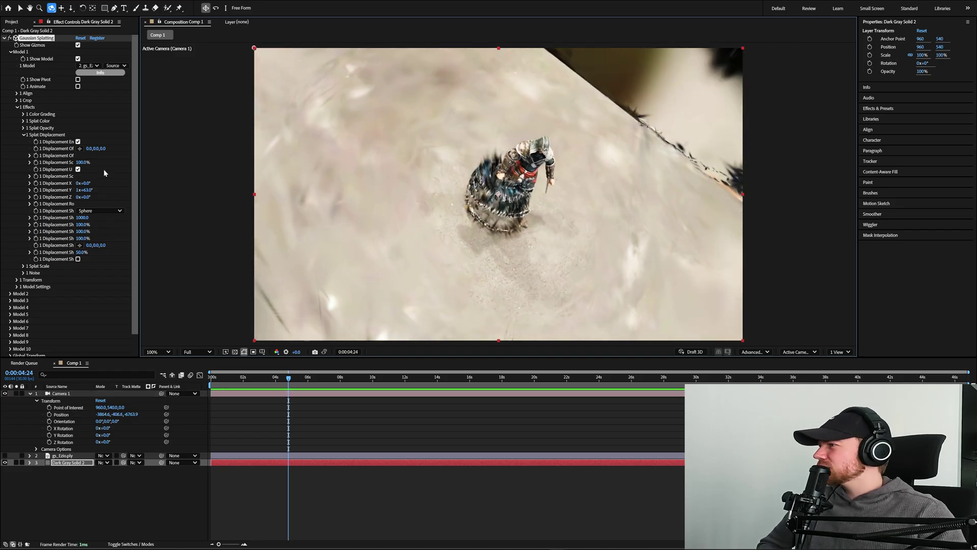
left_click_drag(103, 148, 163, 148)
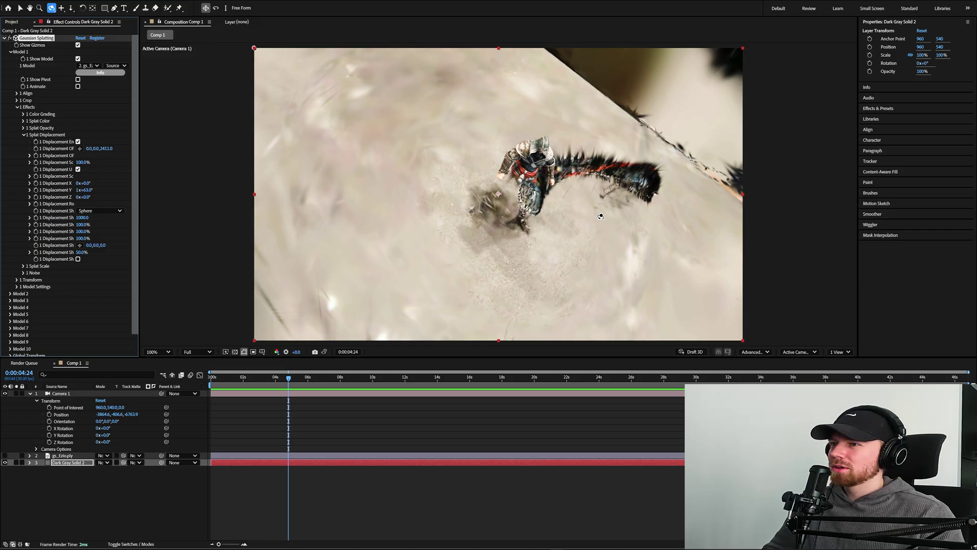
left_click_drag(599, 218, 509, 214)
left_click(464, 414)
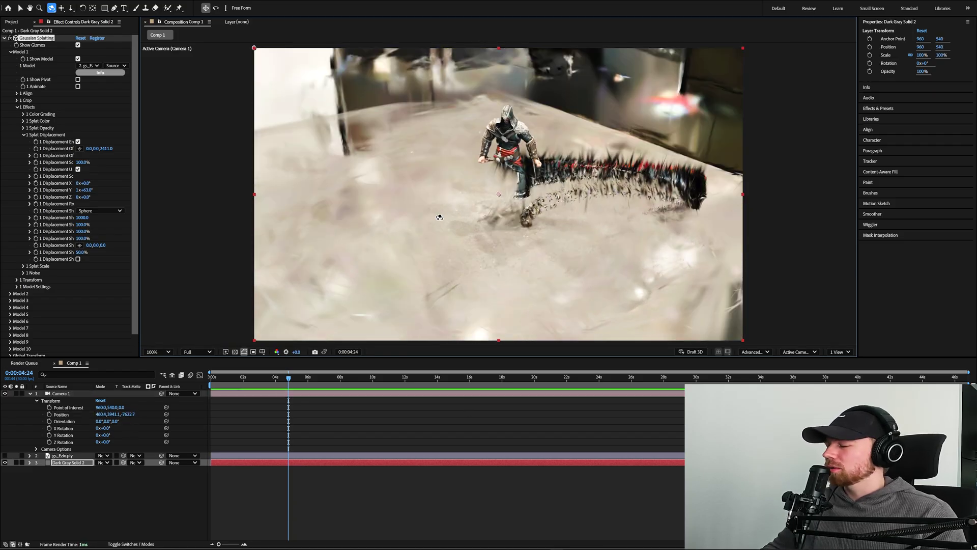
left_click_drag(437, 220, 437, 217)
Step: Enable Splat Scale and try Scale Max Value at 566% and 736%, then restore it to 100%
left_click(24, 134)
left_click(24, 135)
left_click(23, 135)
left_click(24, 142)
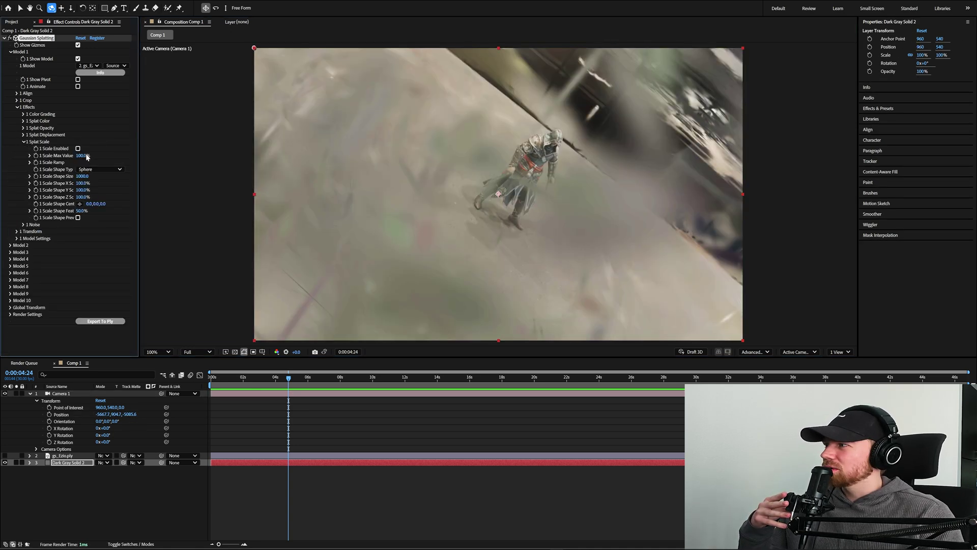
left_click(78, 148)
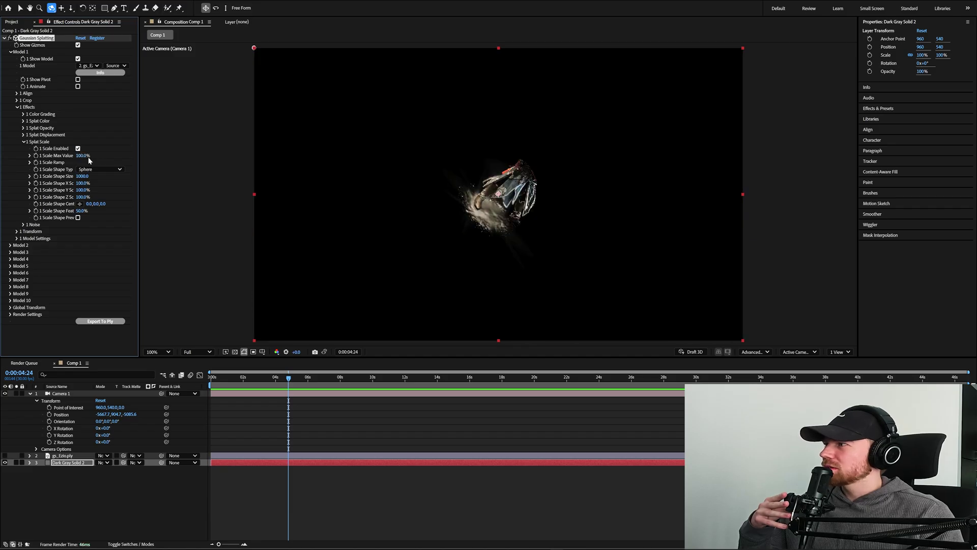
left_click_drag(115, 153, 234, 148)
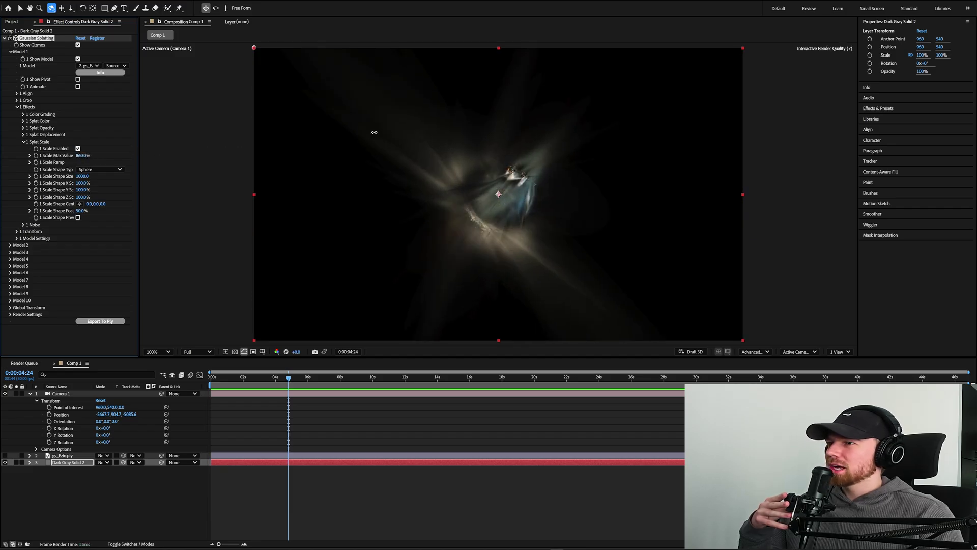
left_click_drag(381, 131, 70, 183)
mouse_move(251, 156)
left_mouse_down()
mouse_move(314, 145)
mouse_move(27, 169)
mouse_move(406, 120)
mouse_move(533, 222)
mouse_move(343, 260)
mouse_move(512, 192)
left_mouse_up()
key("ctrl+z")
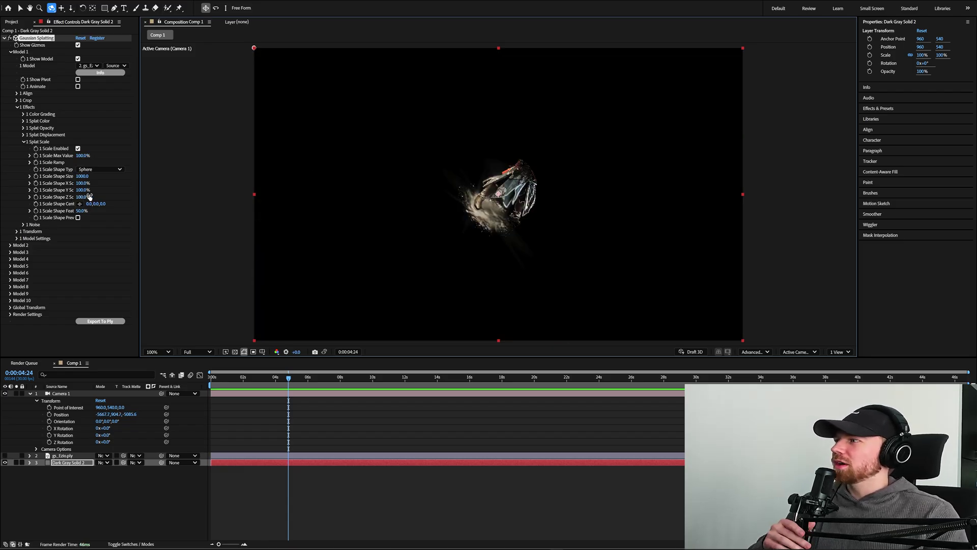
key("ctrl+z")
Step: Set Scale Shape Size to 3650 to isolate the figure and ground disc, then enable Noise
mouse_move(81, 179)
left_mouse_down()
mouse_move(328, 153)
mouse_move(90, 161)
left_mouse_up()
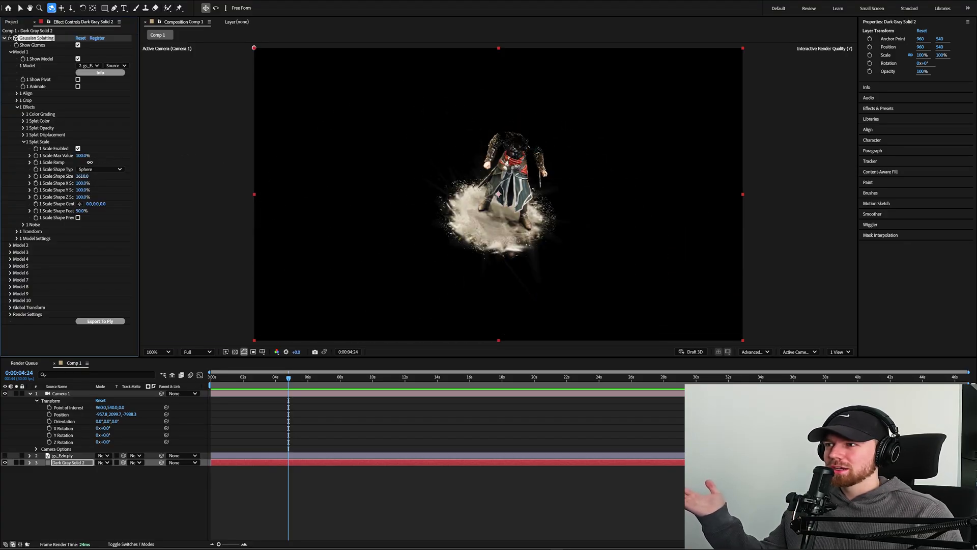
left_click_drag(150, 158, 170, 163)
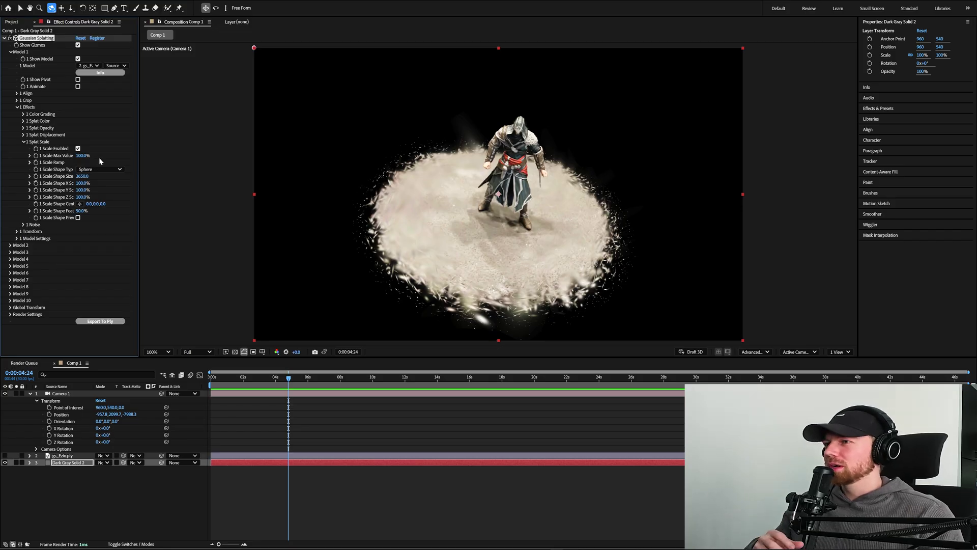
left_click(120, 184)
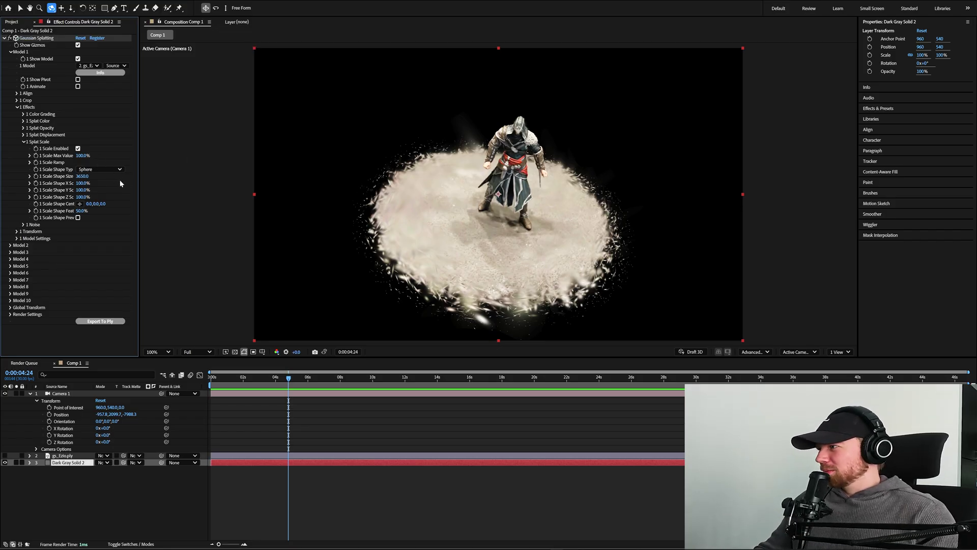
left_click(24, 224)
left_click(78, 156)
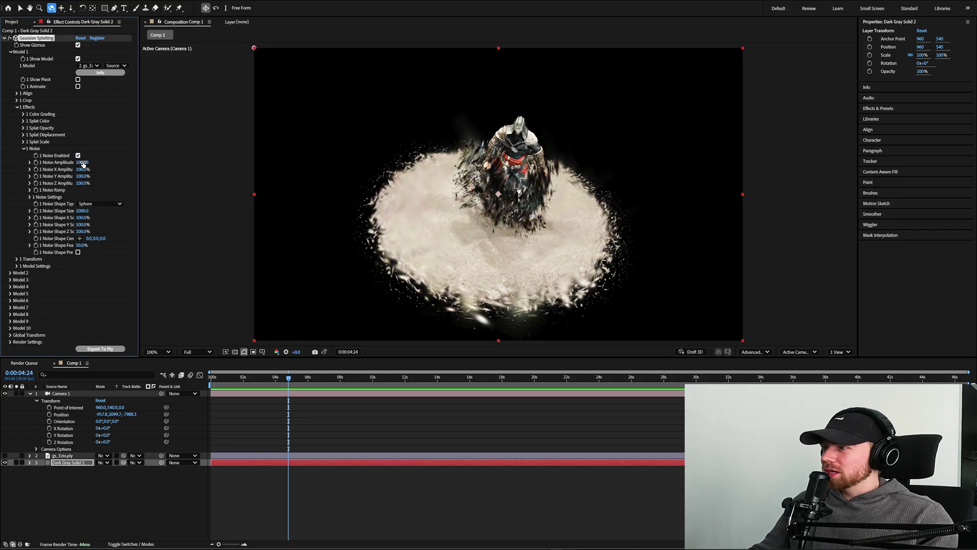
Step: Orbit Camera 1 around the noise-scattered figure to a slightly downward front view of it on the disc
left_click_drag(316, 168, 475, 199)
scroll(504, 225, "down", 2)
left_click(475, 199)
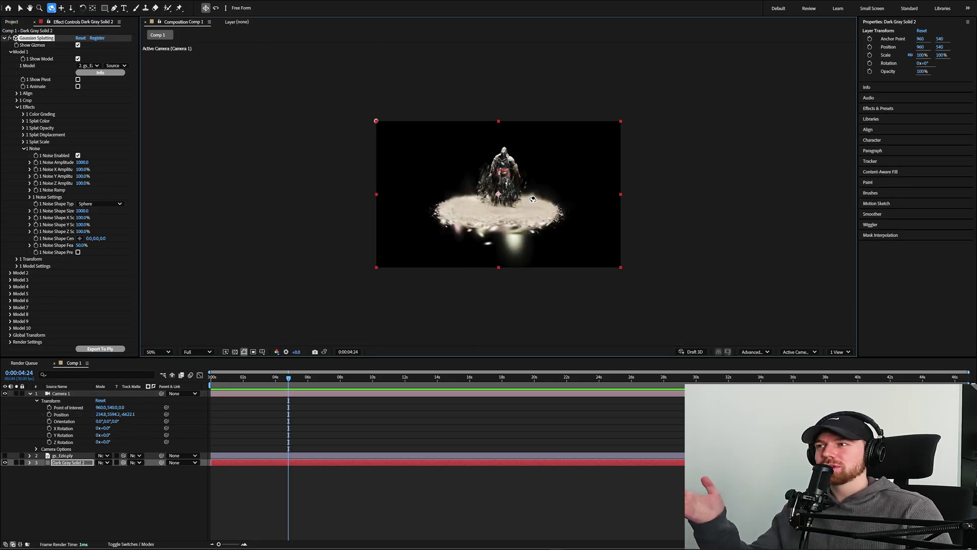
left_click_drag(510, 202, 503, 203)
scroll(502, 204, "up", 2)
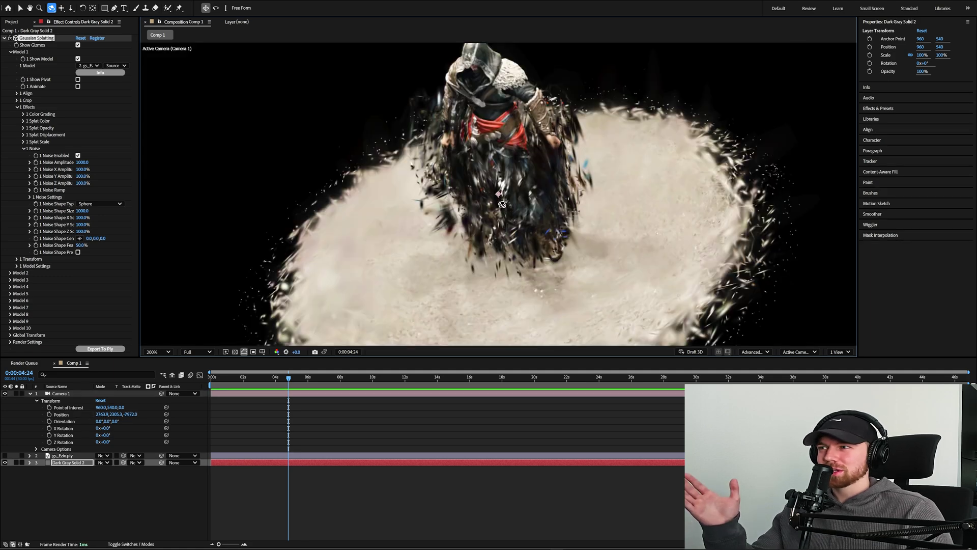
scroll(501, 204, "down", 4)
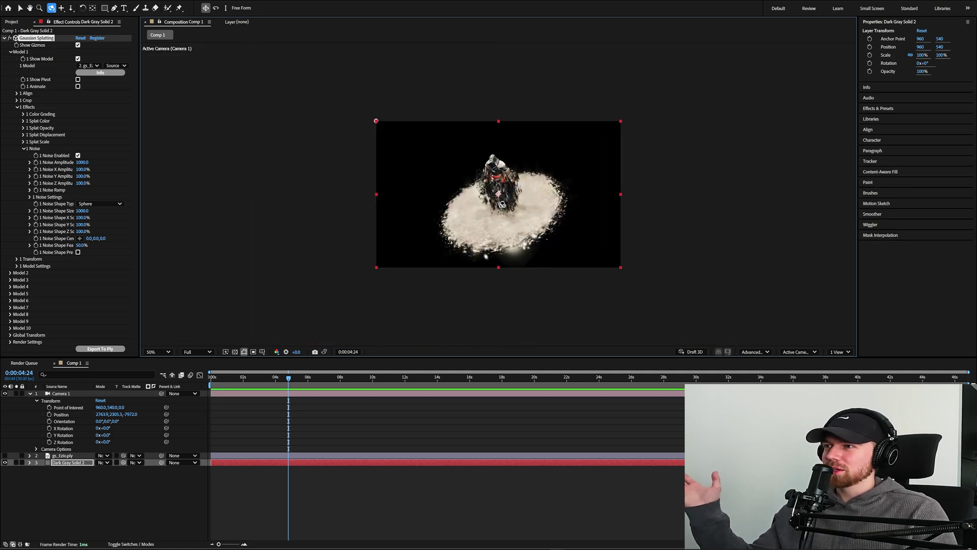
scroll(501, 204, "up", 2)
scroll(501, 204, "up", 2)
scroll(502, 204, "down", 2)
left_click_drag(502, 204, 551, 226)
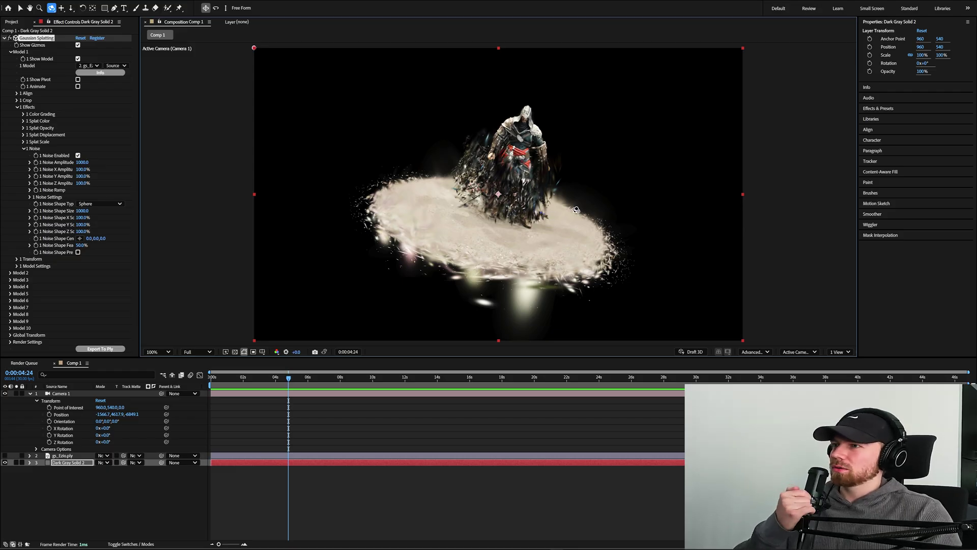
left_click_drag(579, 209, 661, 165)
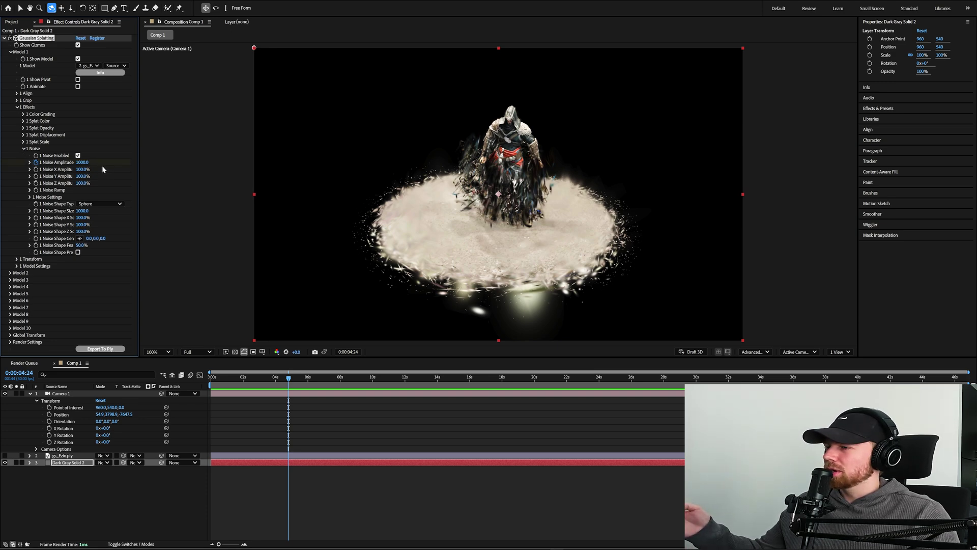
Step: Set Noise Amplitude to 0.0 at 0:00:08:22, then scrub earlier frames to preview the noise fading
left_click(352, 377)
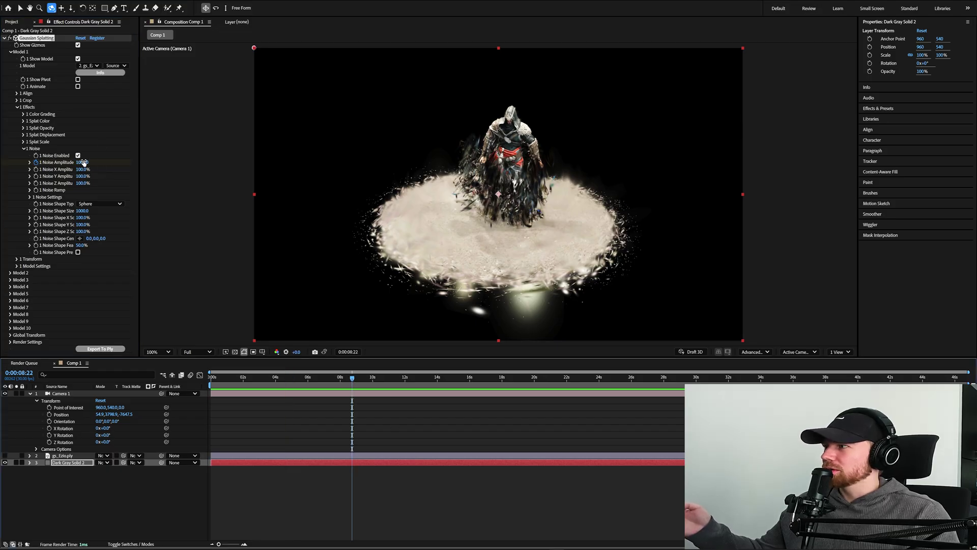
left_click_drag(83, 163, 61, 166)
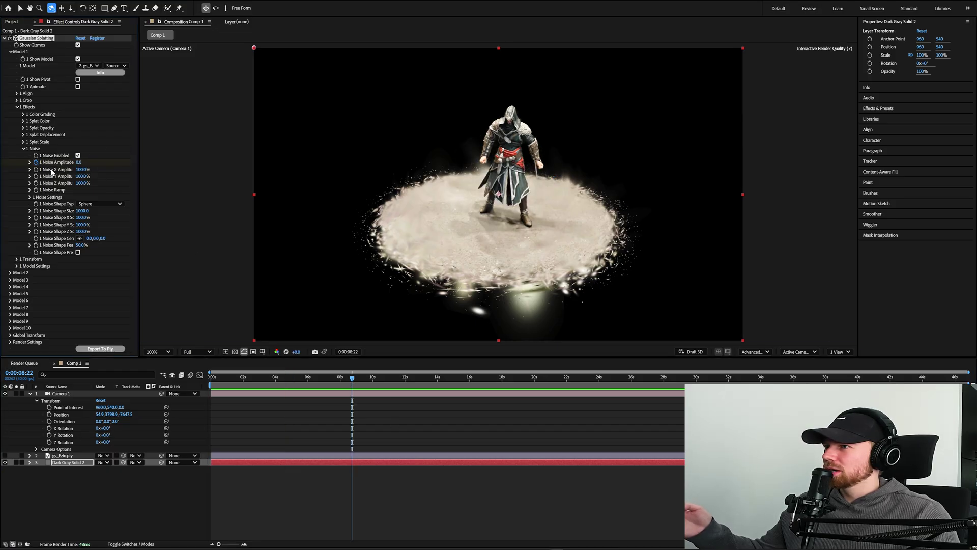
left_click(306, 377)
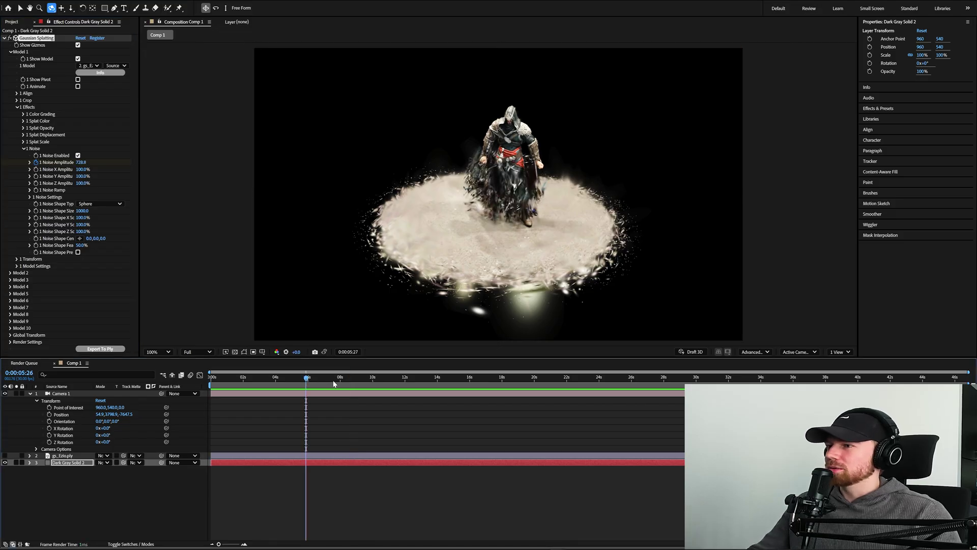
scroll(492, 207, "up", 1)
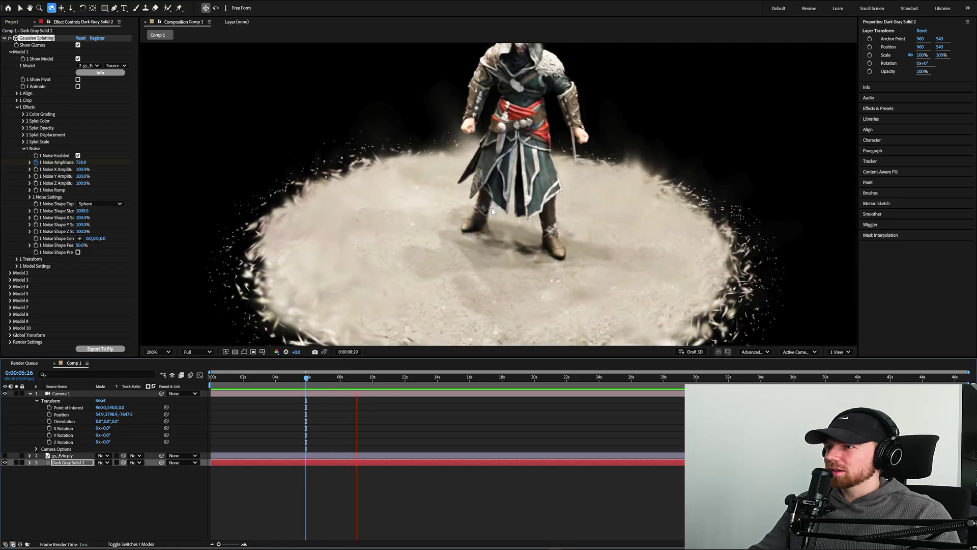
left_click_drag(309, 377, 330, 377)
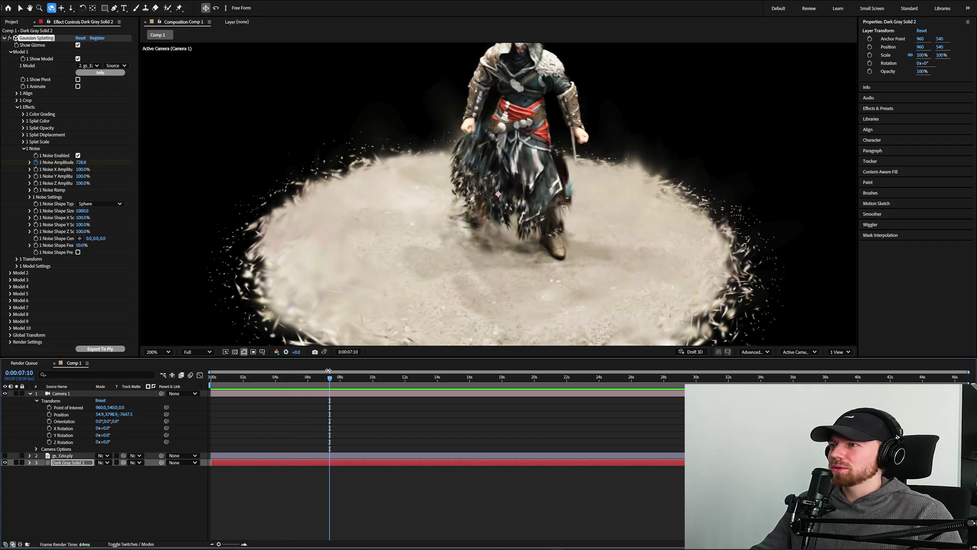
Step: Collapse Noise, enable Splat Color and enlarge the Color Shape Size sphere over the figure
left_click(22, 148)
left_click(23, 122)
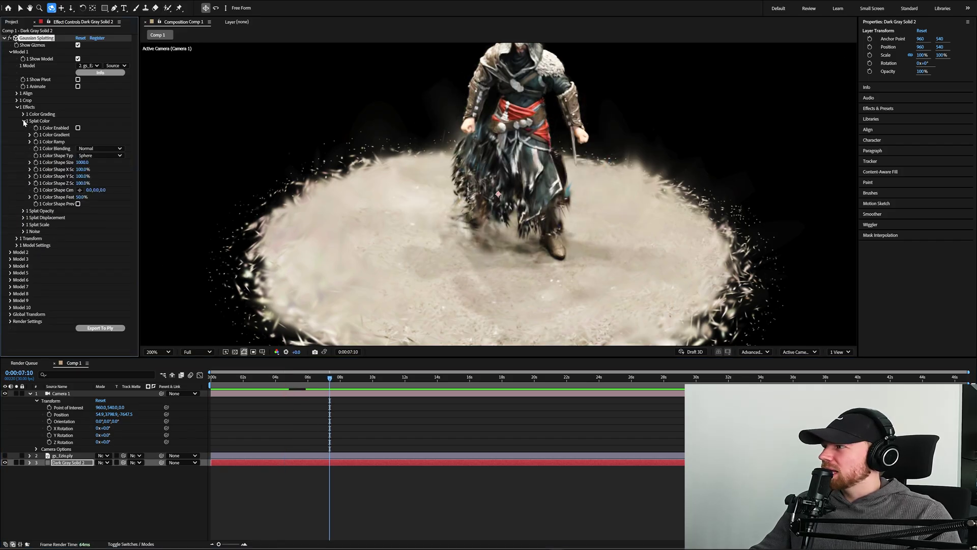
left_click(77, 128)
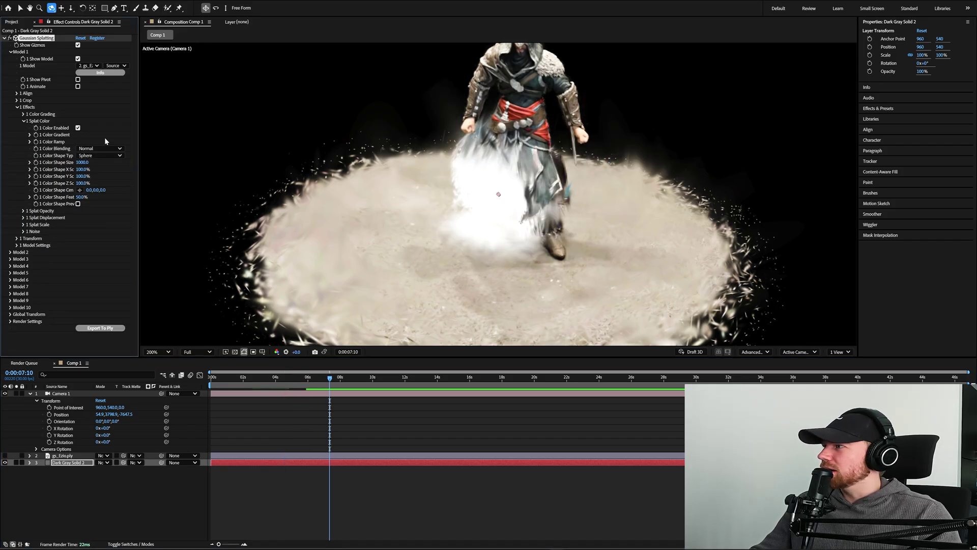
left_click_drag(82, 162, 214, 158)
Step: Orbit the camera around the figure, turn Color Enabled off, and tilt the disc diagonally
scroll(483, 199, "down", 2)
left_click_drag(482, 199, 442, 200)
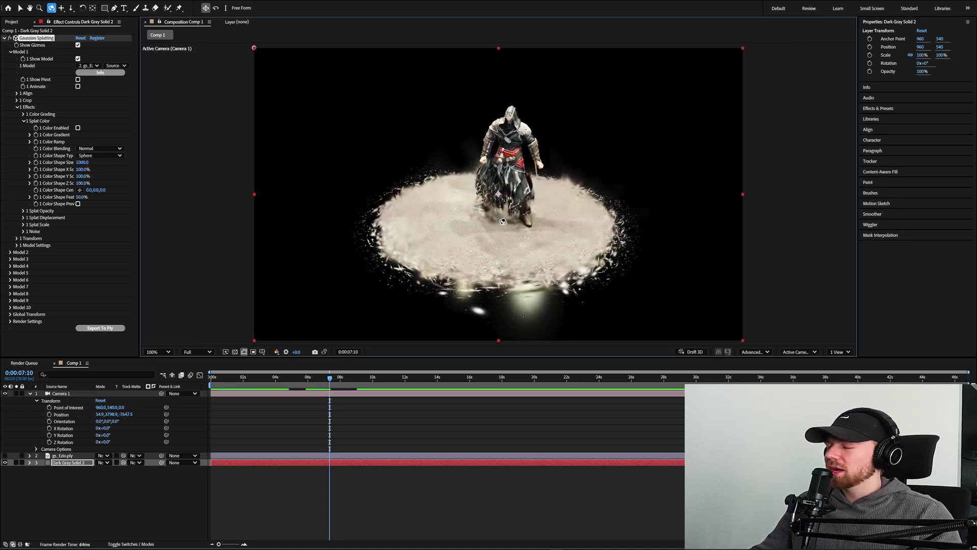
mouse_move(499, 222)
left_mouse_down()
mouse_move(519, 214)
mouse_move(490, 228)
left_mouse_up()
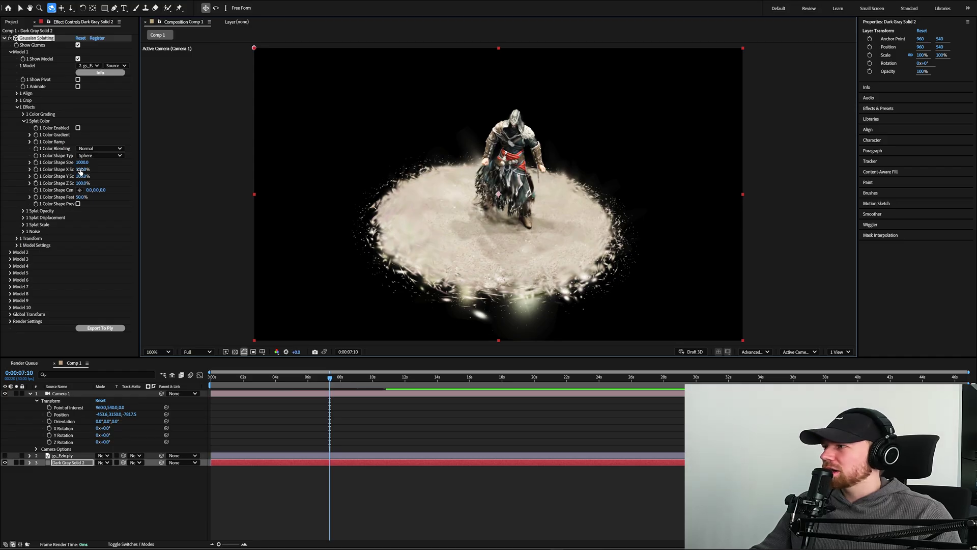
left_click(80, 171)
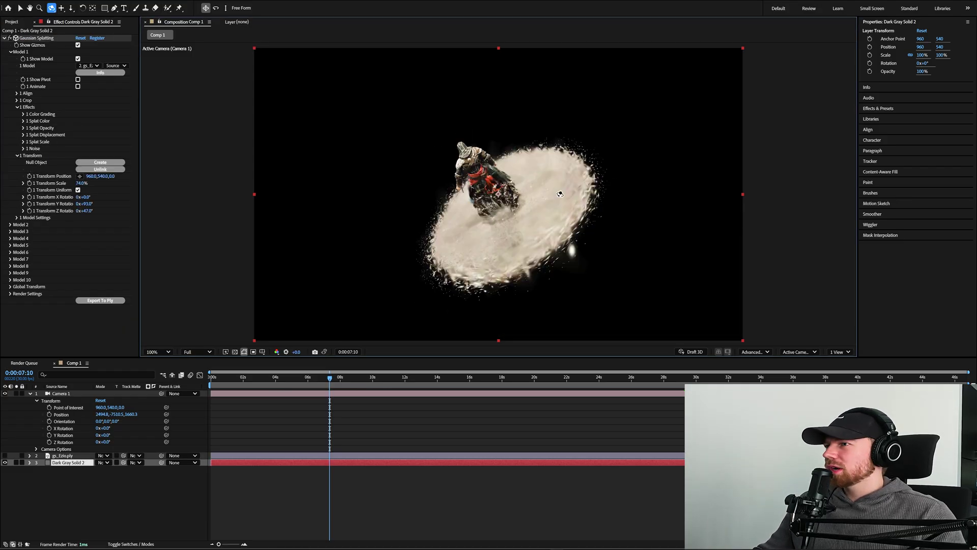
left_click_drag(509, 193, 586, 161)
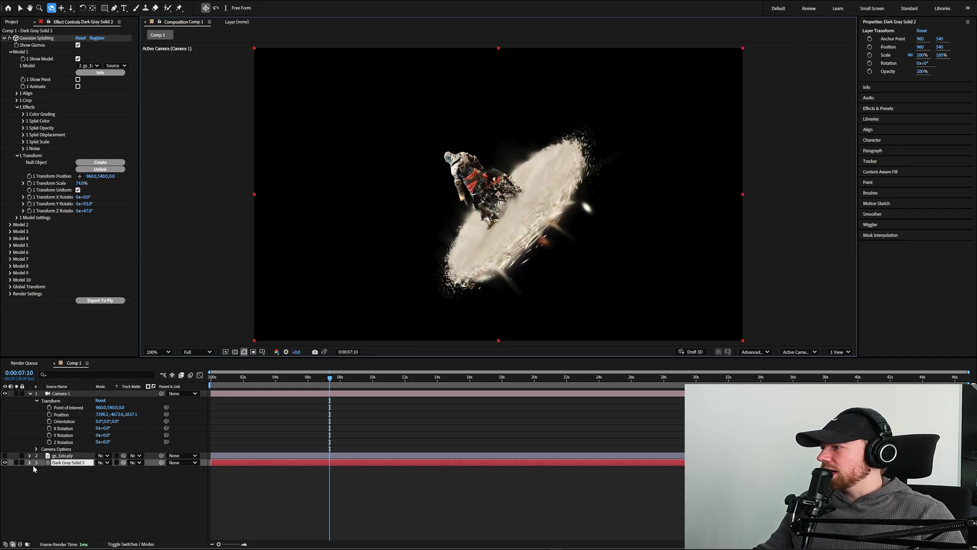
Step: Enable the Camera 1 Position and rotation stopwatches to set starting keyframes near 7 seconds
left_click(66, 394)
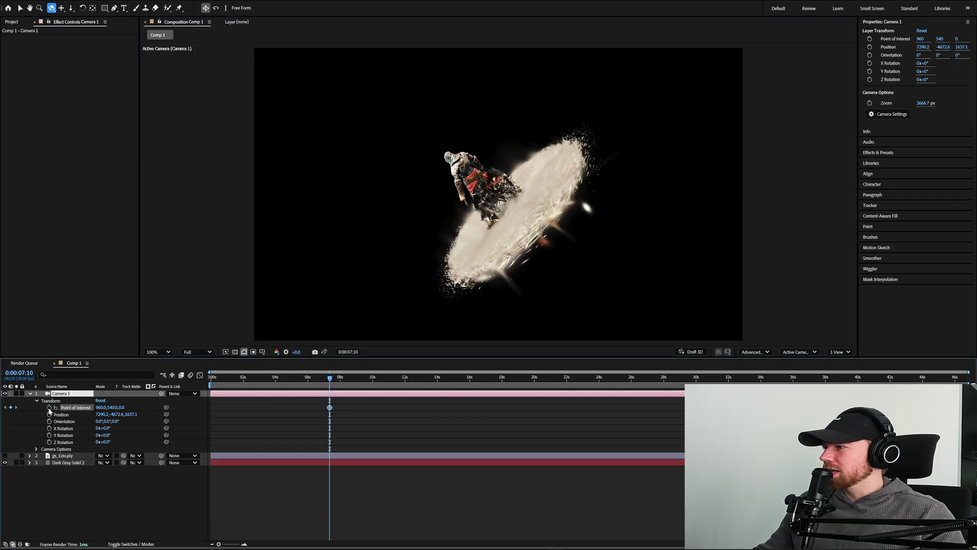
left_click(49, 435)
left_click(49, 442)
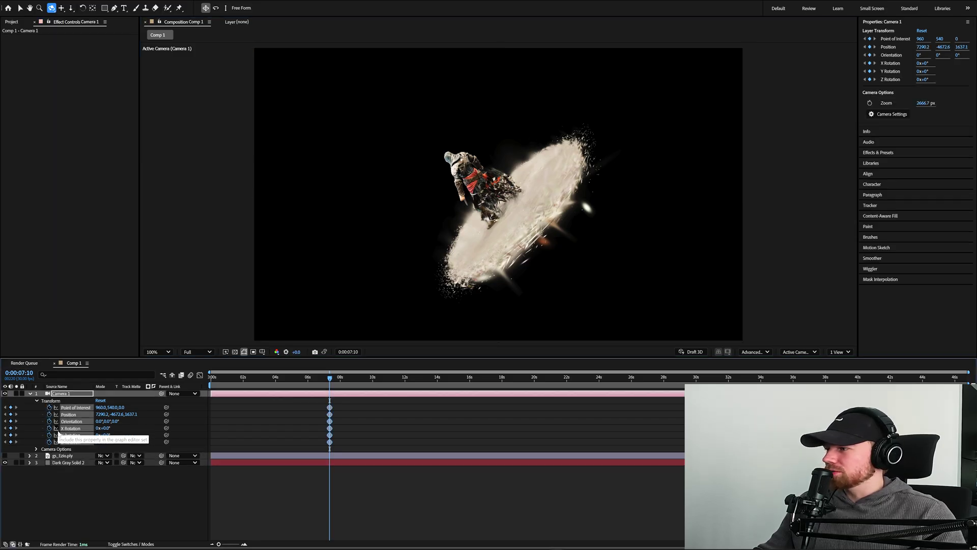
left_click(521, 398)
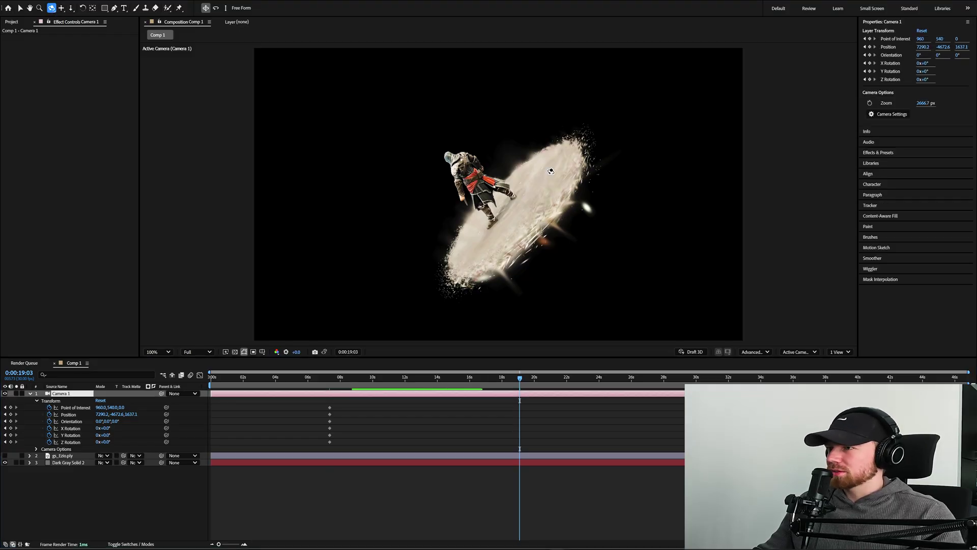
Step: Orbit the camera to an upright view at 19:03, then scrub the timeline to preview the move
left_click_drag(551, 171, 535, 153)
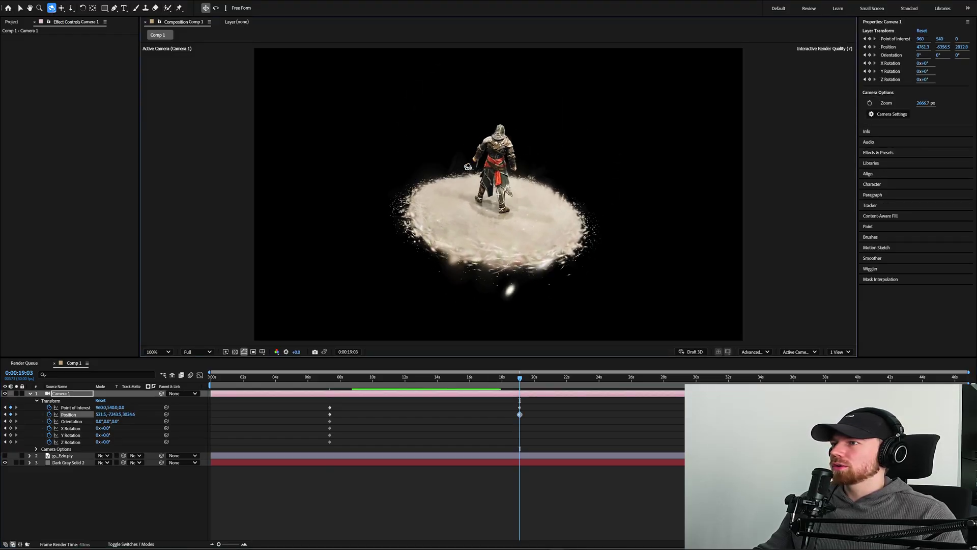
left_click_drag(465, 167, 491, 184)
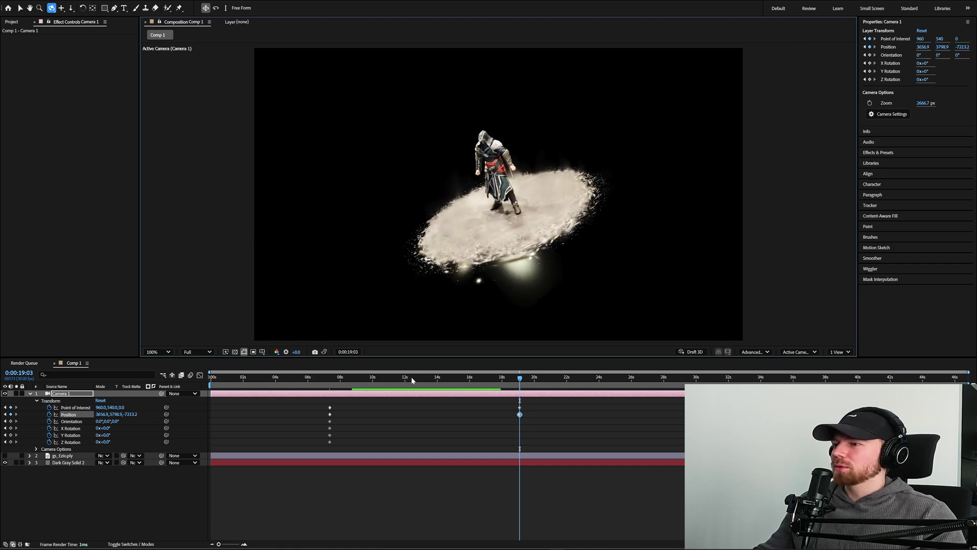
left_click_drag(410, 377, 335, 377)
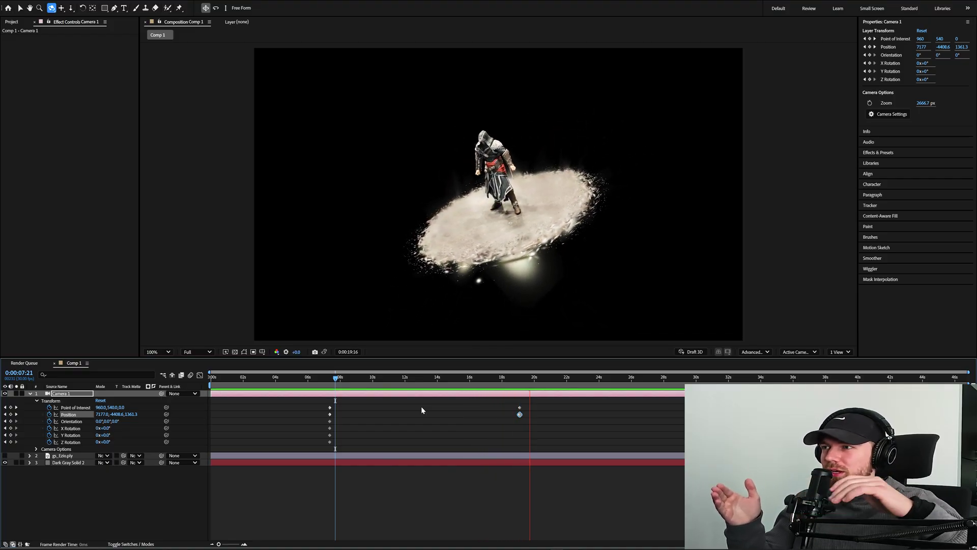
left_click_drag(404, 378, 485, 378)
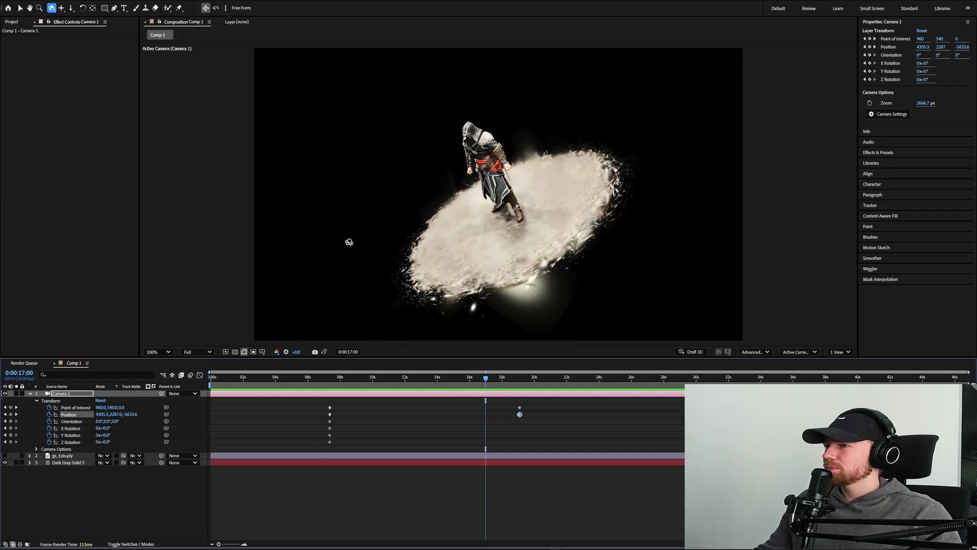
Step: Select the camera keyframes at 7:09 and orbit to set a new end view at 21:01
key("j")
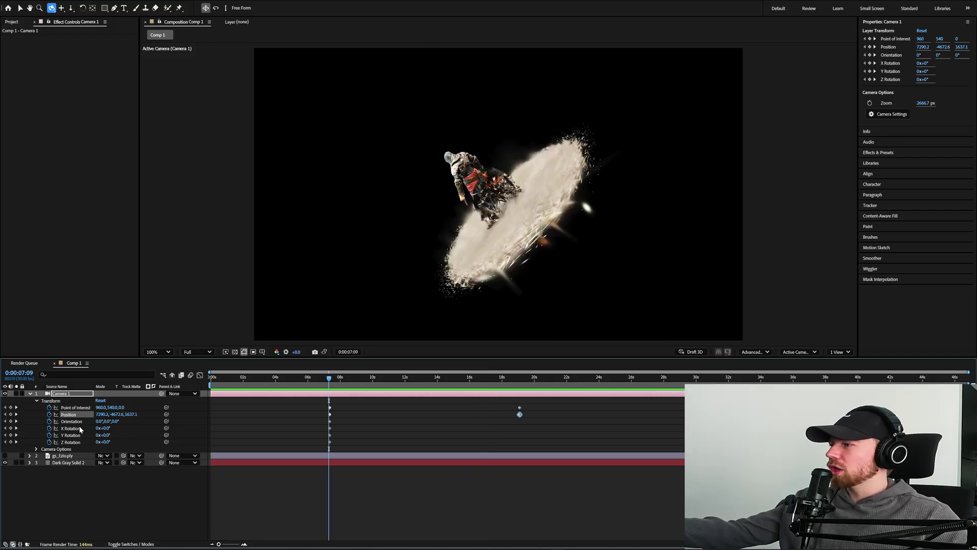
left_click_drag(51, 408, 66, 451)
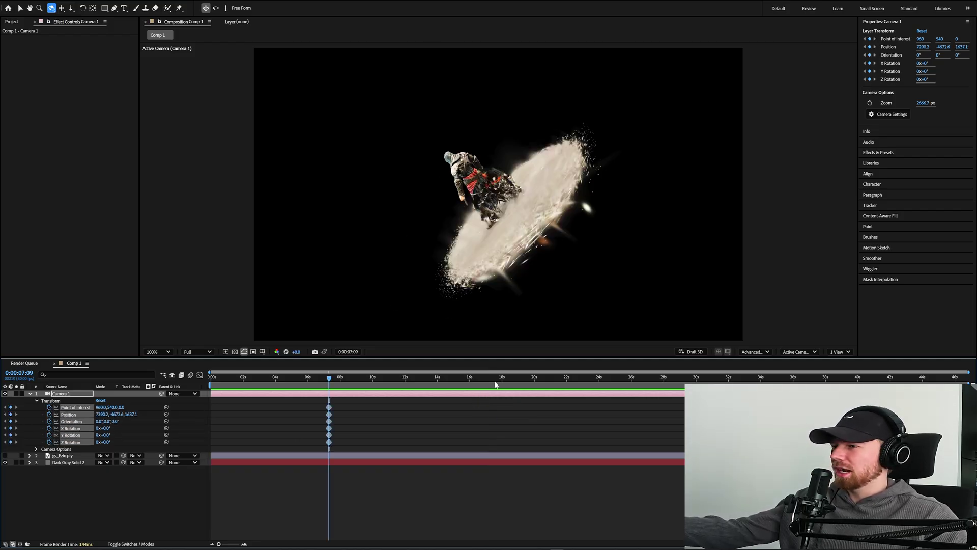
left_click(552, 379)
left_click(578, 396)
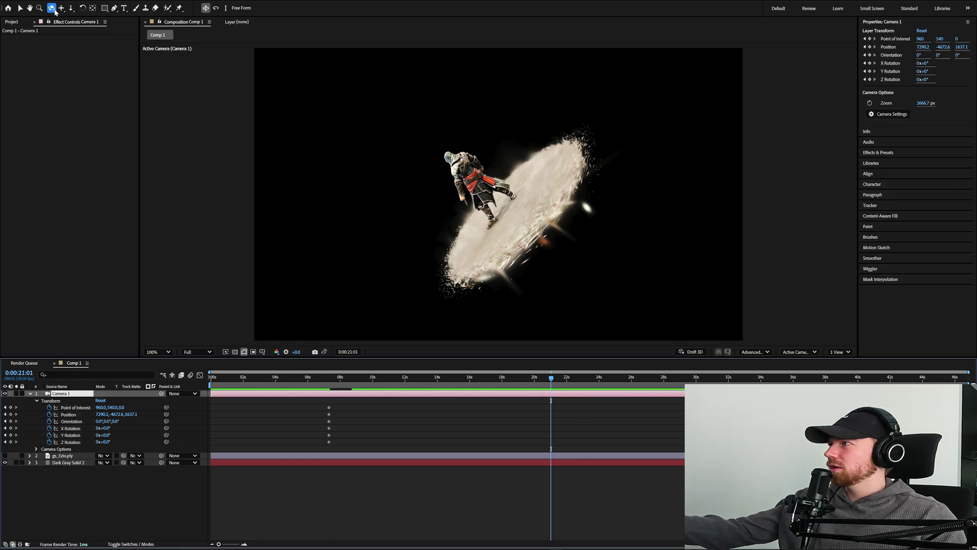
left_click_drag(557, 144, 392, 159)
left_click(379, 378)
left_click_drag(369, 378, 370, 378)
Step: Drag the 21:01 camera keyframes earlier to about 12 seconds and preview the faster orbit
left_click_drag(571, 406, 407, 410)
left_click_drag(370, 378, 327, 377)
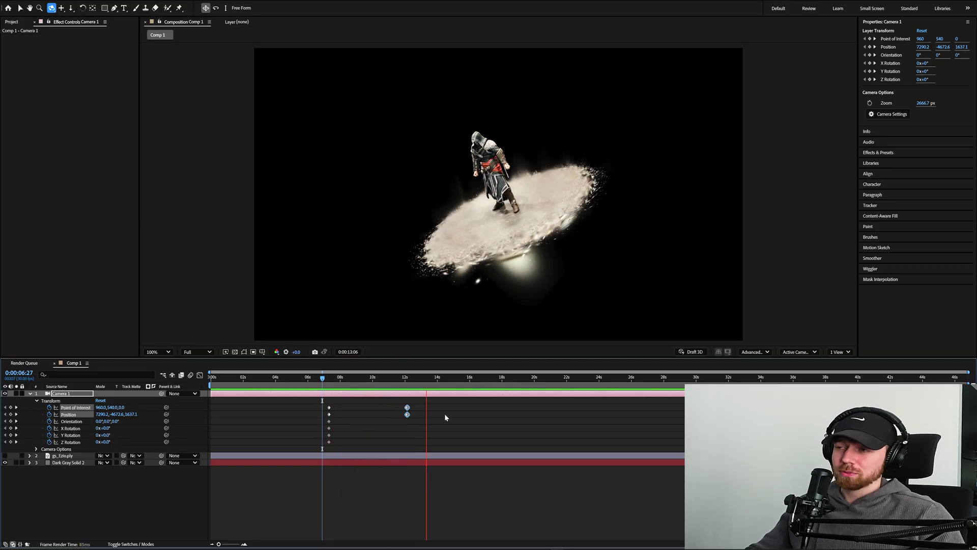
key("space")
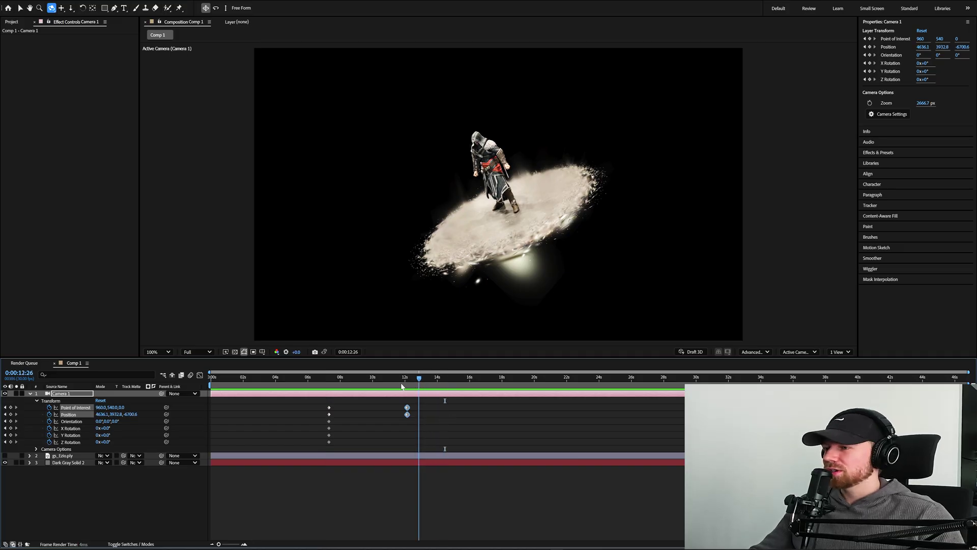
left_click(329, 382)
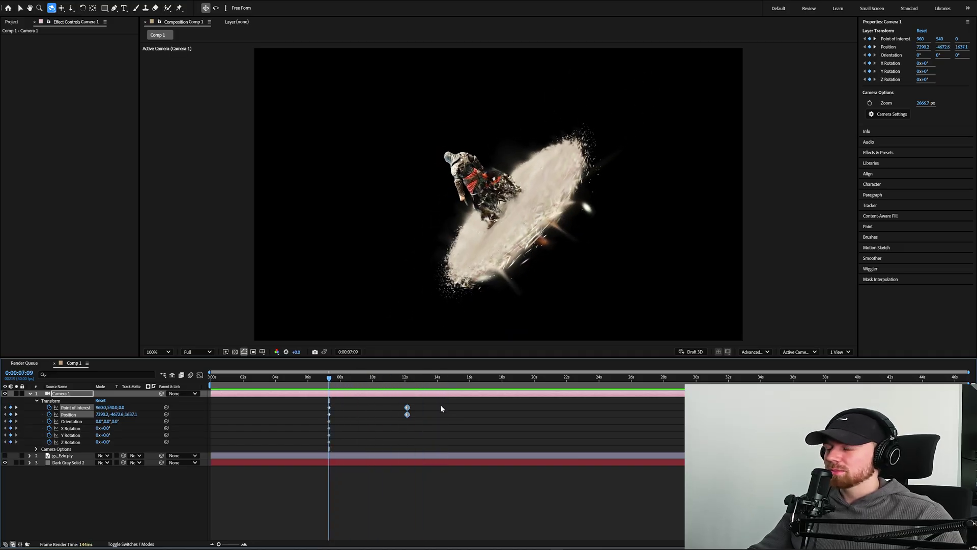
left_click(514, 429)
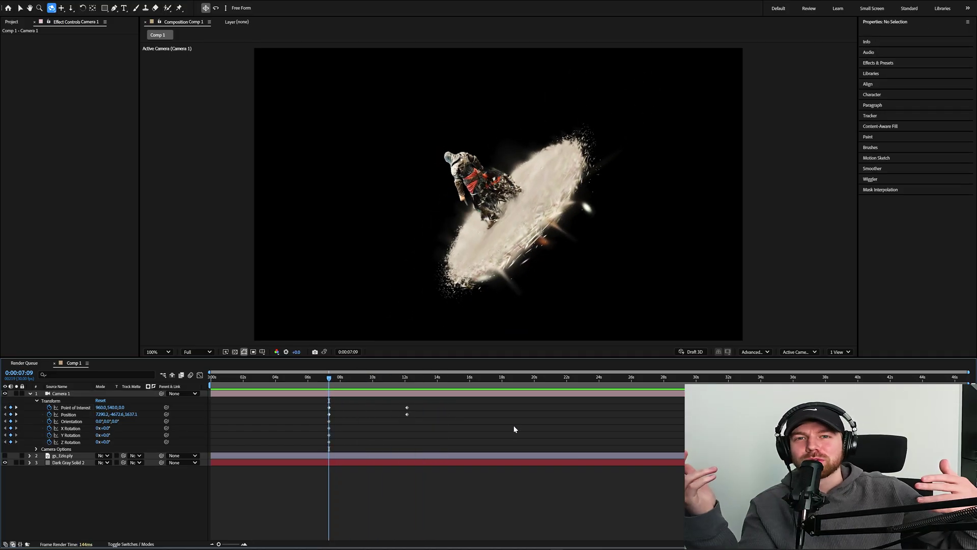